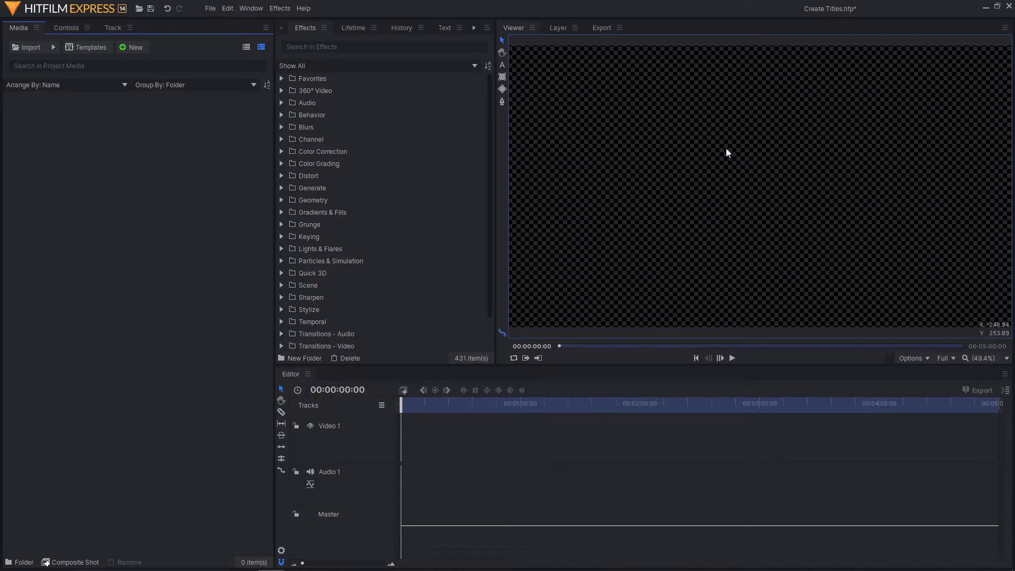
# Create a new 1920×1080, 30 fps composite shot named TextExample.
pyautogui.click(131, 46)
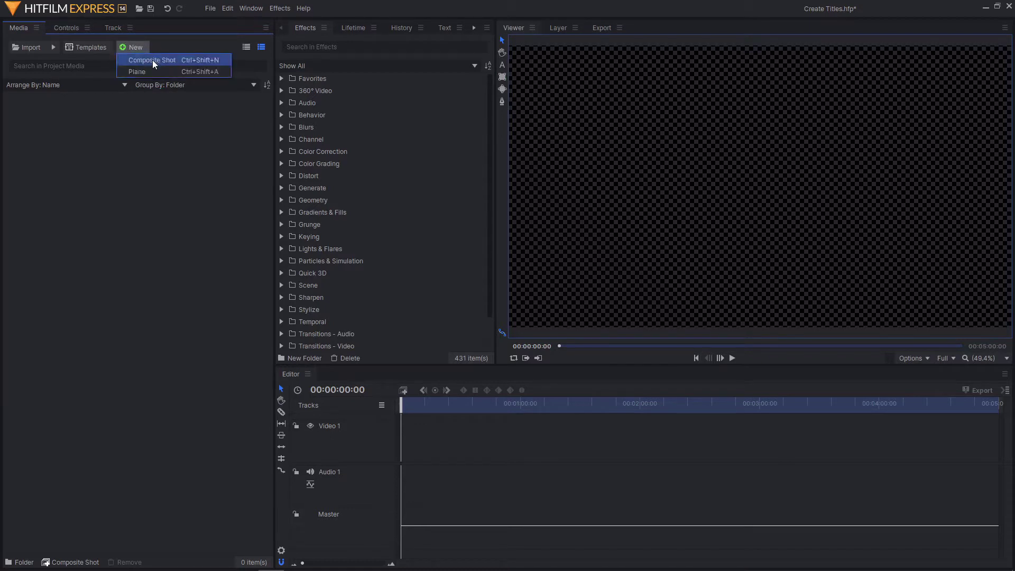
pyautogui.click(153, 61)
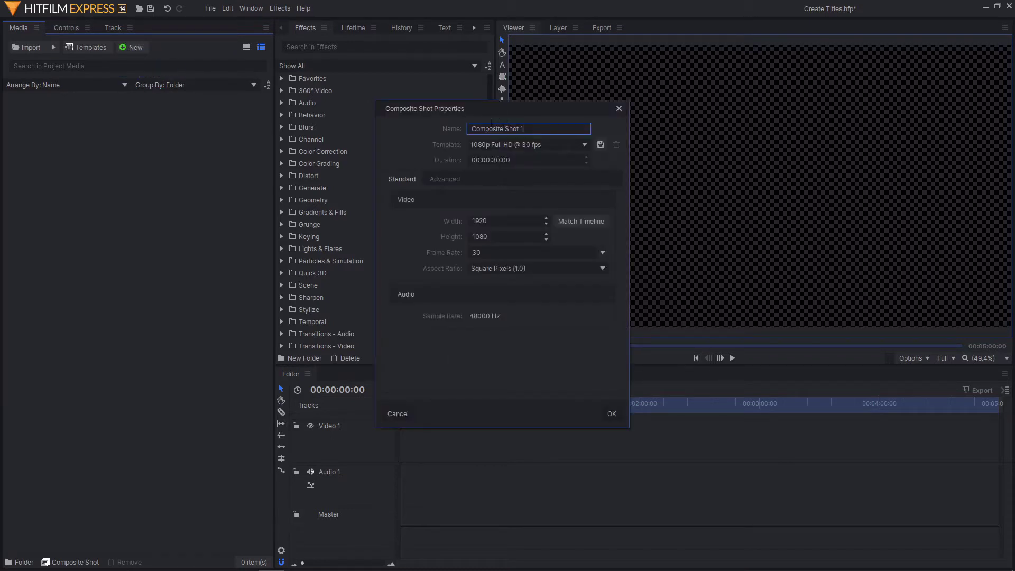
pyautogui.hotkey('ctrl', 'a')
pyautogui.write('TextExample')
pyautogui.click(609, 414)
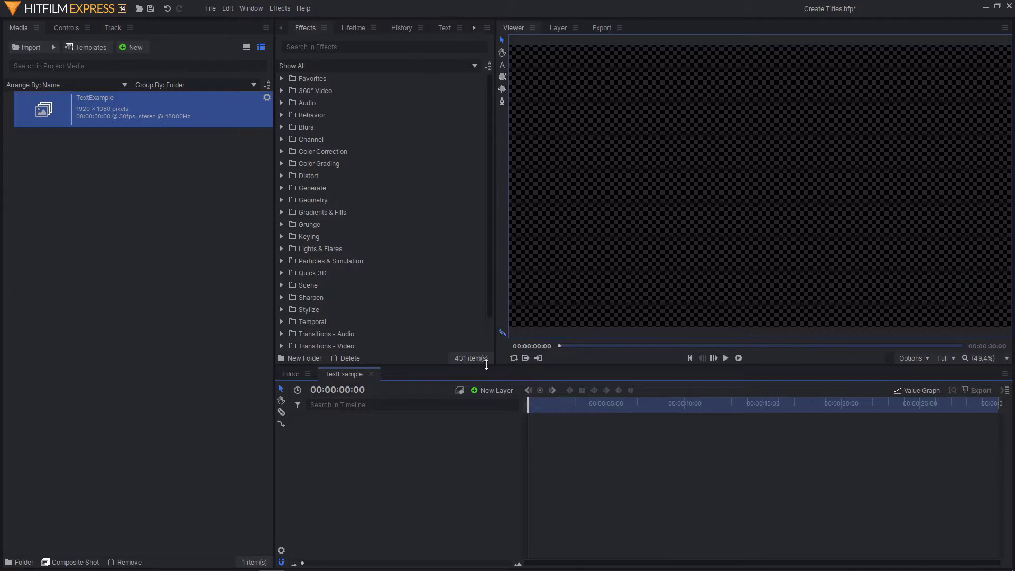
# Add a text layer and type placeholder text at the centre of the frame.
pyautogui.click(497, 390)
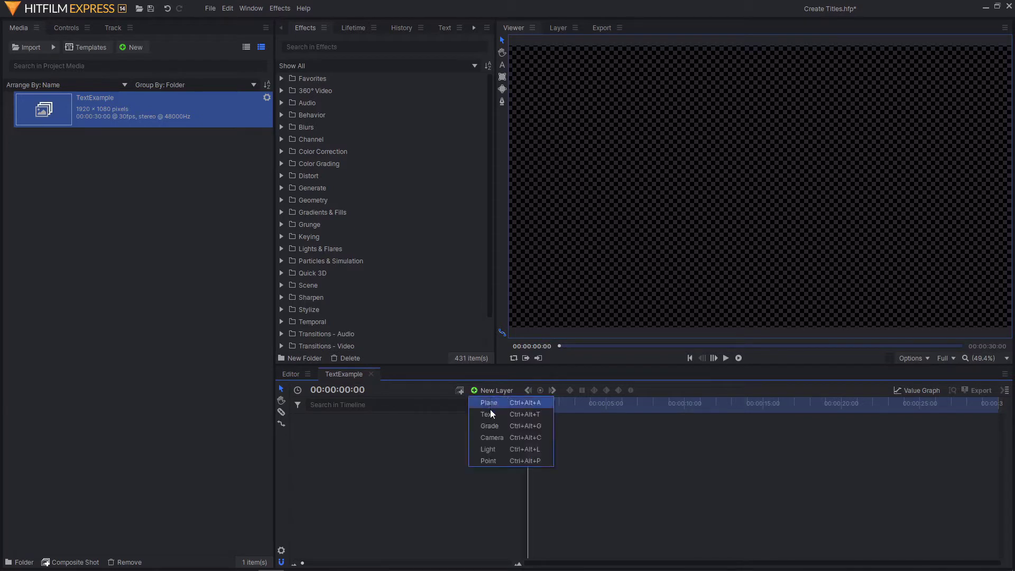
pyautogui.click(507, 413)
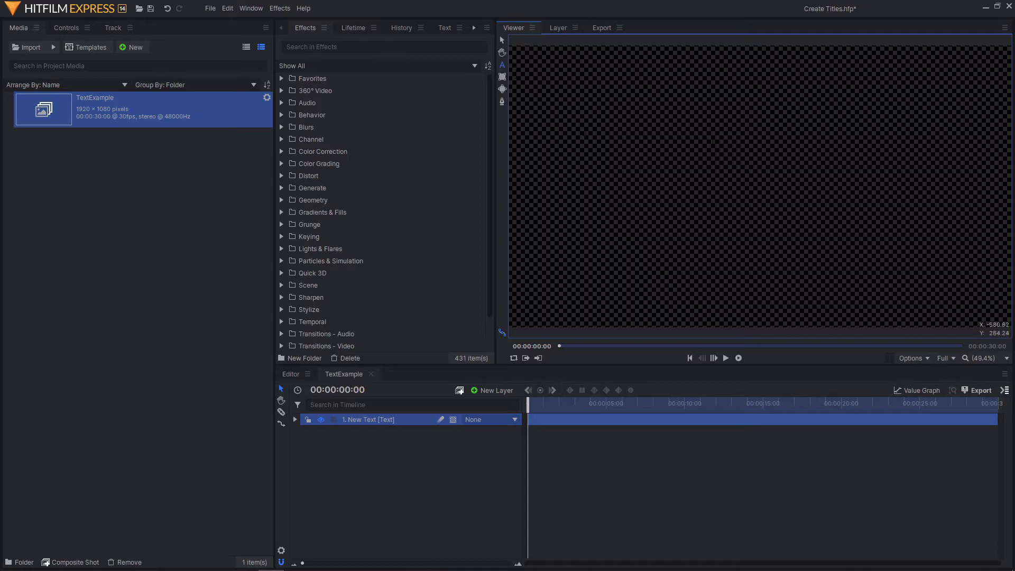
pyautogui.click(760, 184)
pyautogui.write('jhfksjesbfbs')
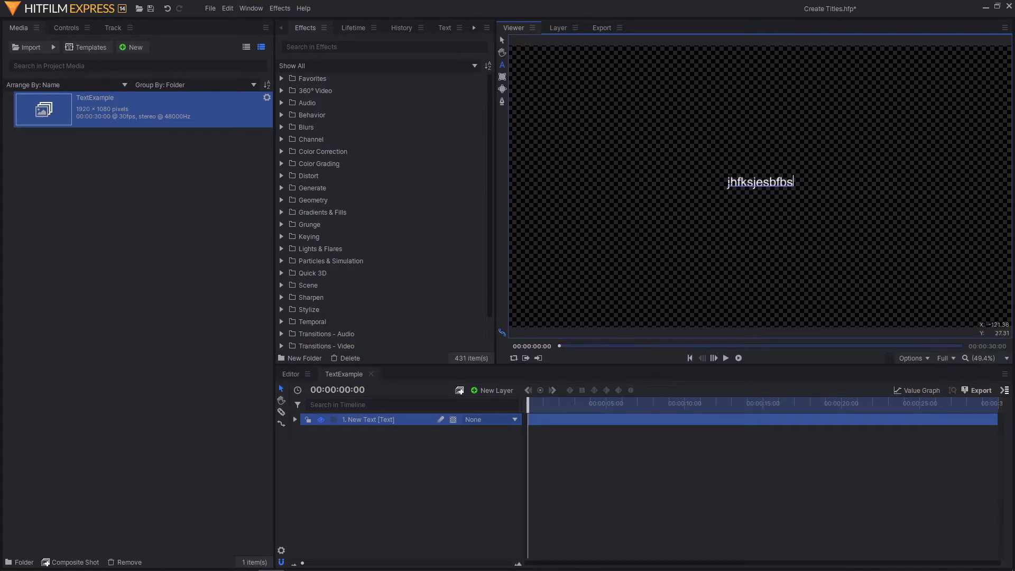
# Replace the placeholder with NDPProductions and select that text for formatting.
pyautogui.moveTo(727, 182); pyautogui.dragTo(793, 182)
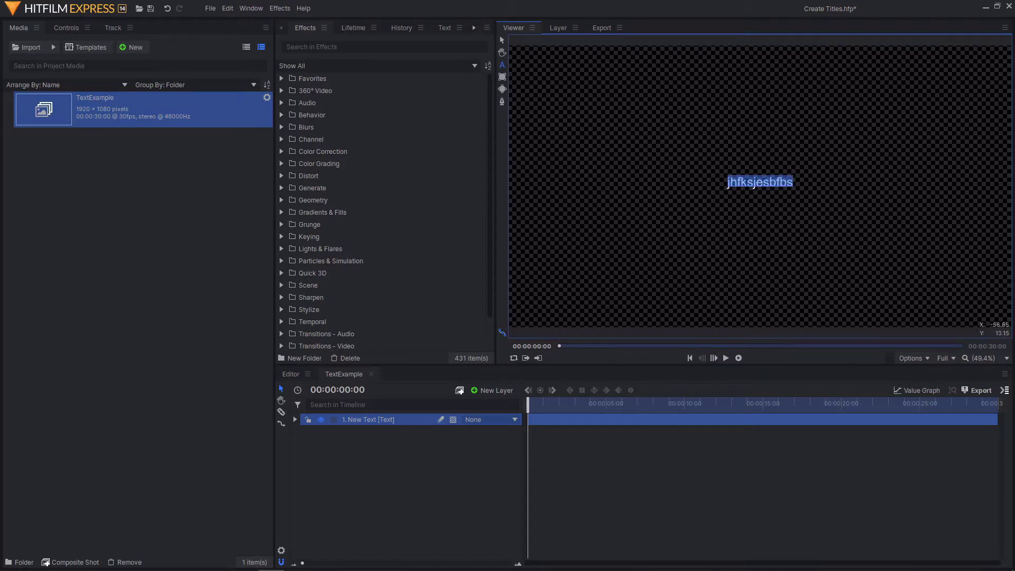
pyautogui.write('NDPProductions')
pyautogui.click(502, 40)
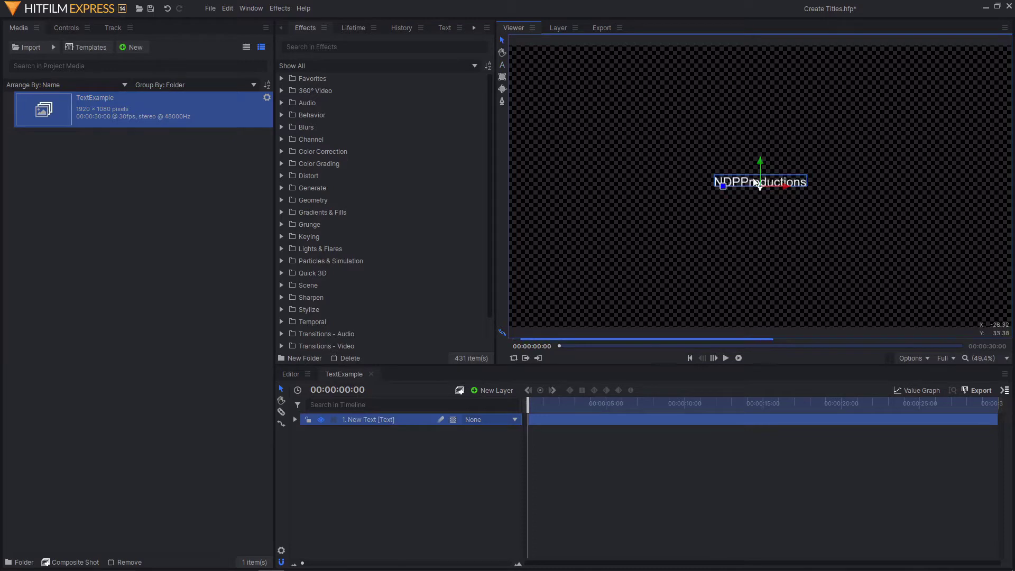
pyautogui.press('t')
pyautogui.click(714, 181)
pyautogui.moveTo(715, 181); pyautogui.dragTo(807, 182)
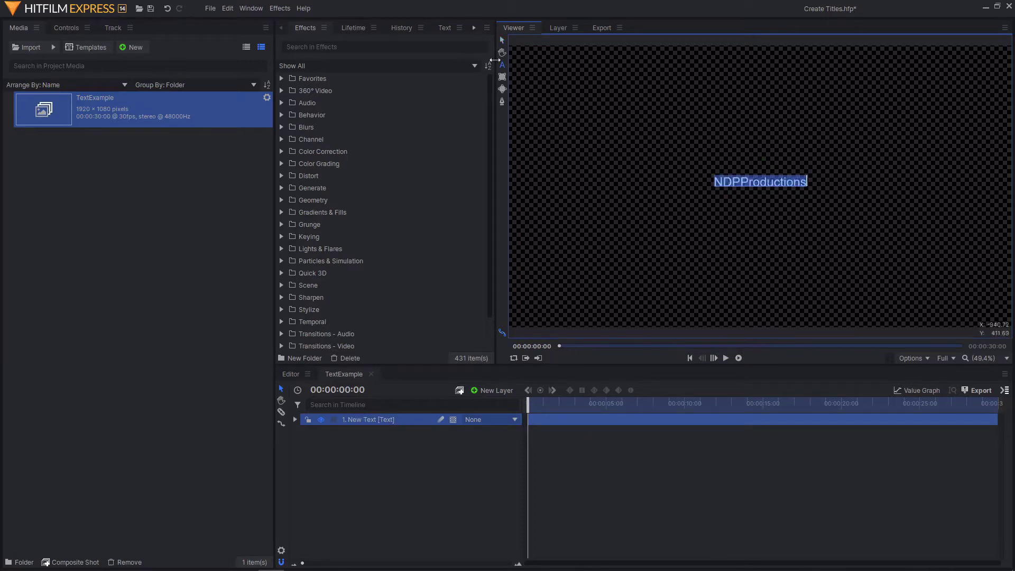
pyautogui.click(447, 28)
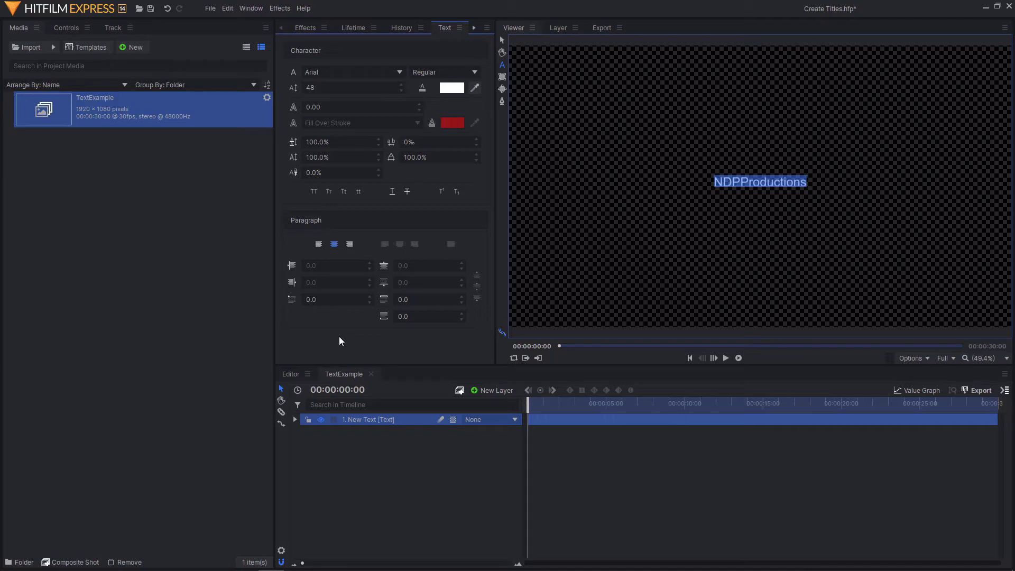
pyautogui.click(332, 75)
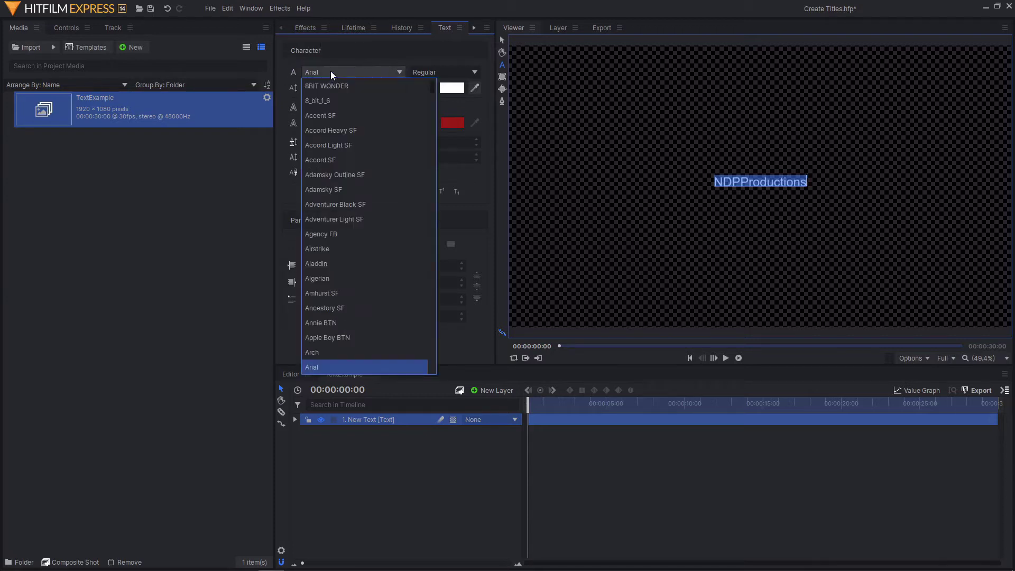
pyautogui.moveTo(343, 84)
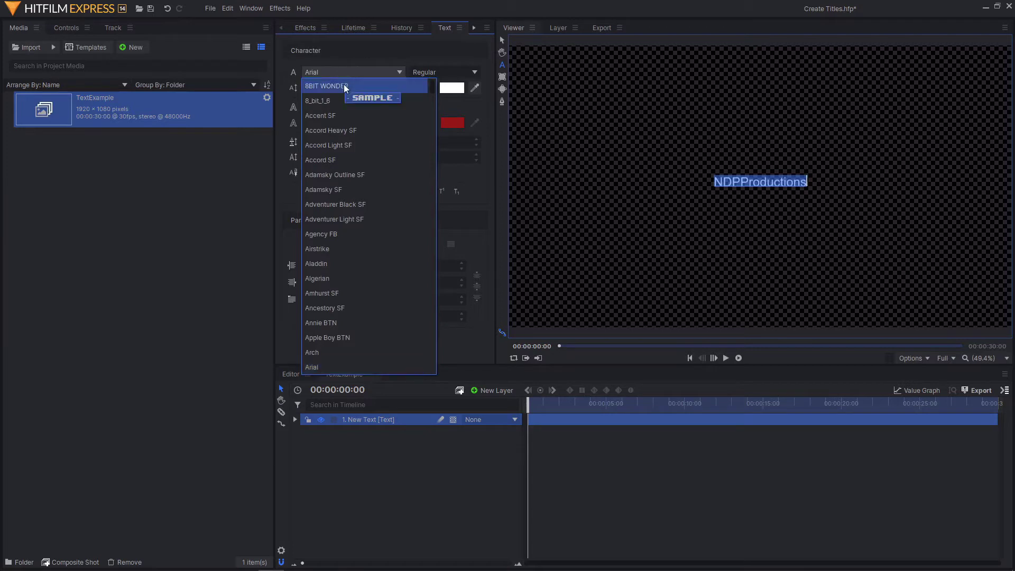
pyautogui.scroll(-10, 357, 182)
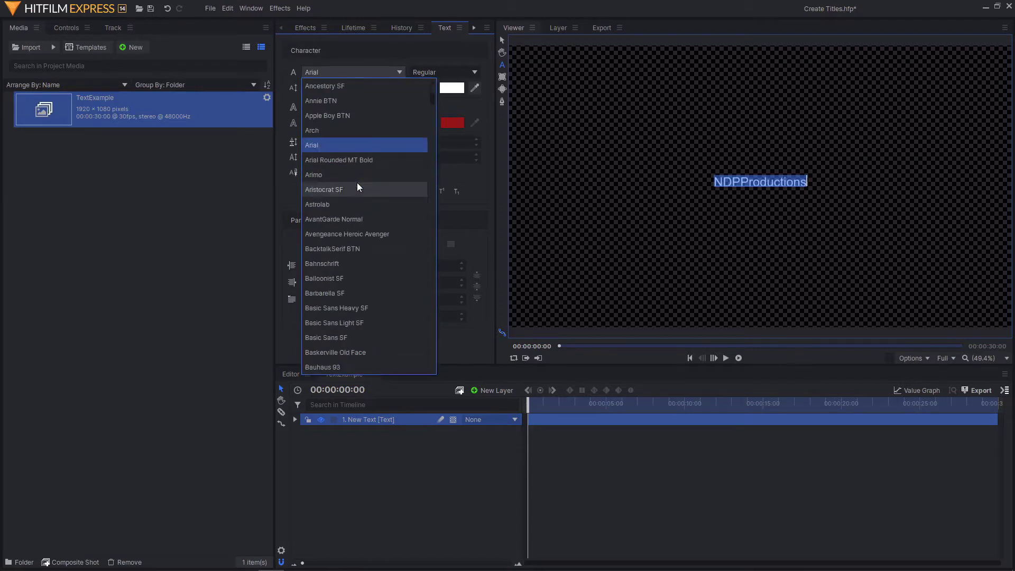
pyautogui.scroll(10, 378, 180)
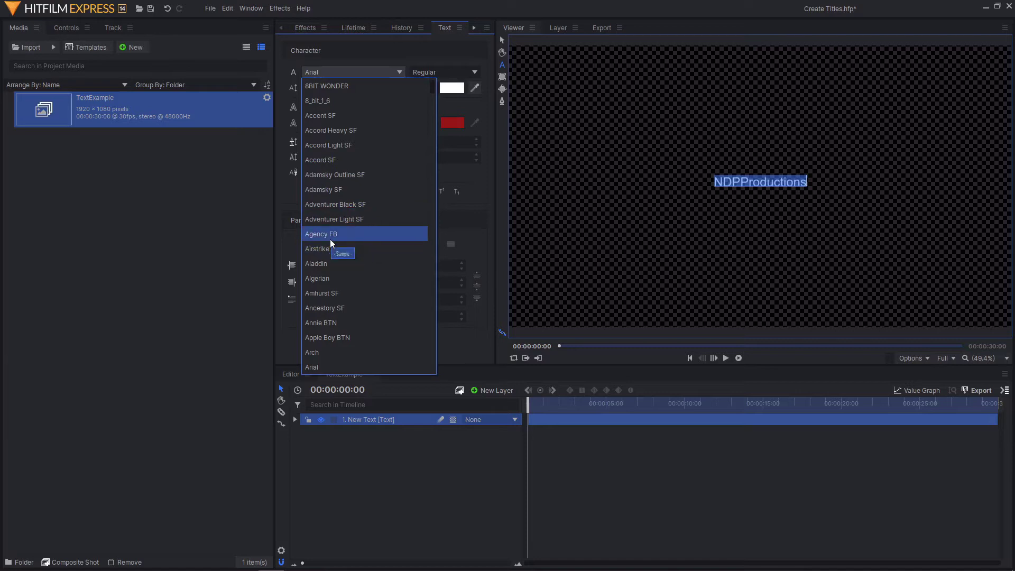
pyautogui.press('Escape')
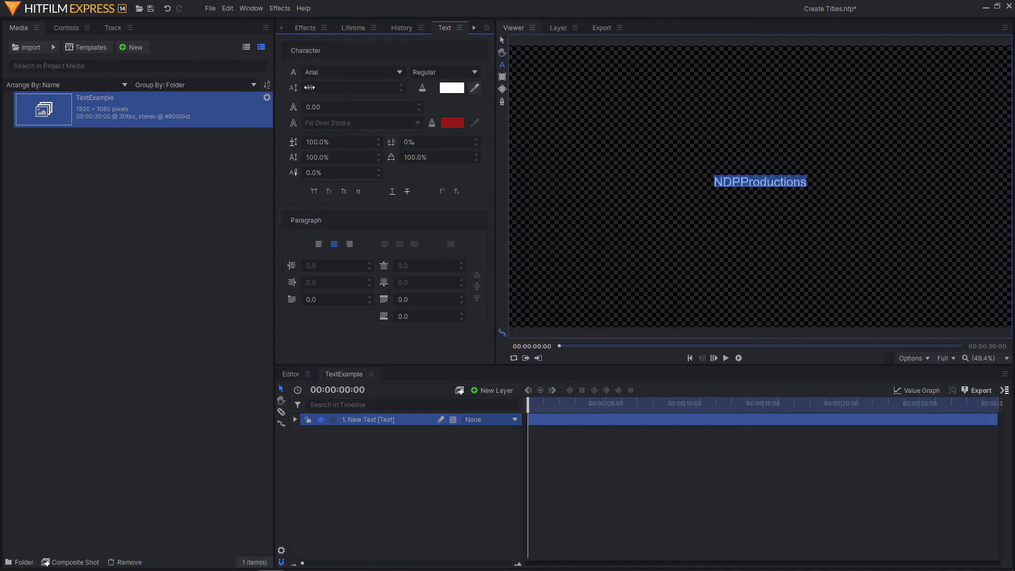
# Scrub the title's font size to 140, keeping the Regular font style.
pyautogui.moveTo(309, 87); pyautogui.dragTo(353, 88)
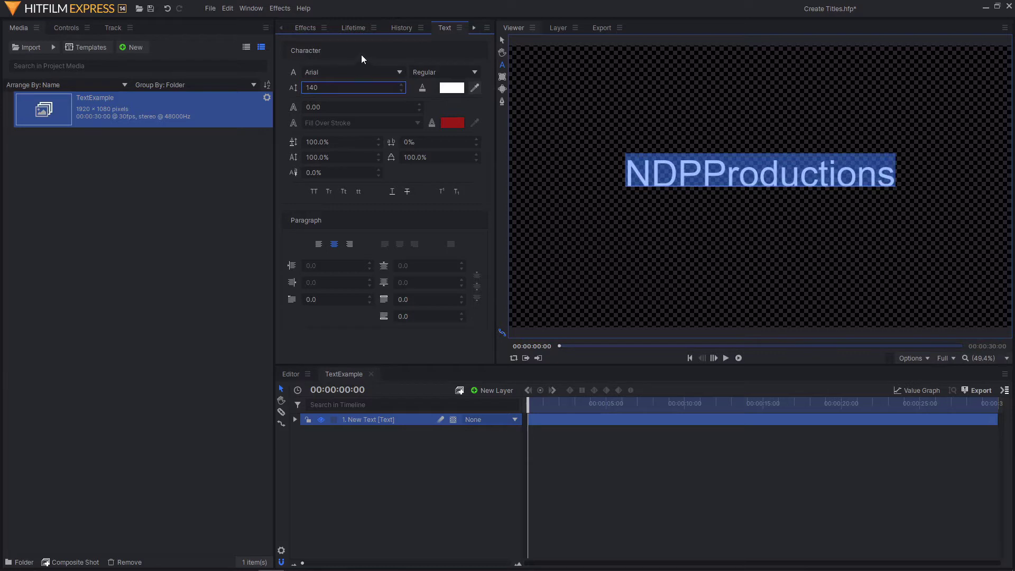
pyautogui.click(439, 72)
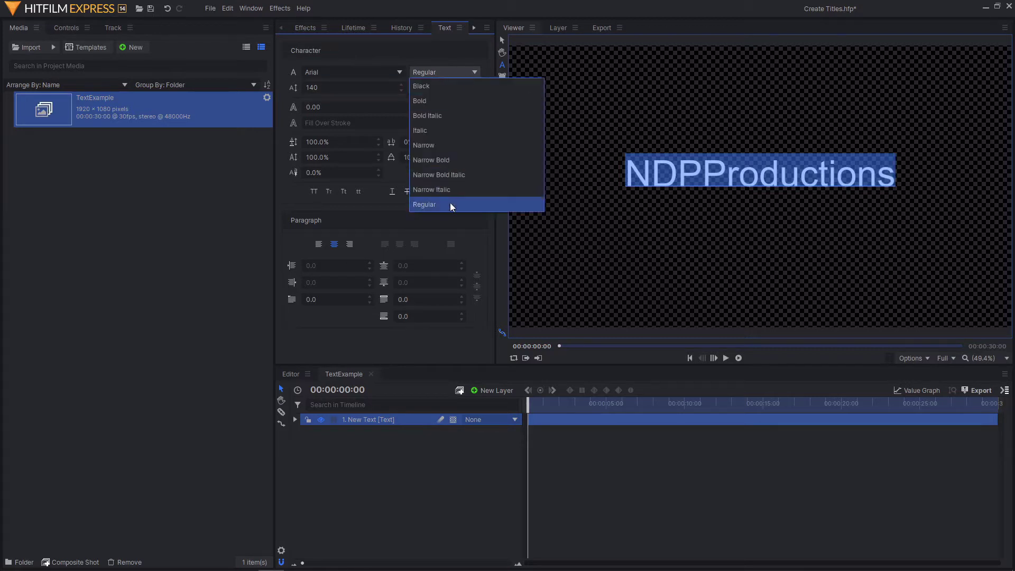
pyautogui.click(450, 204)
pyautogui.click(432, 72)
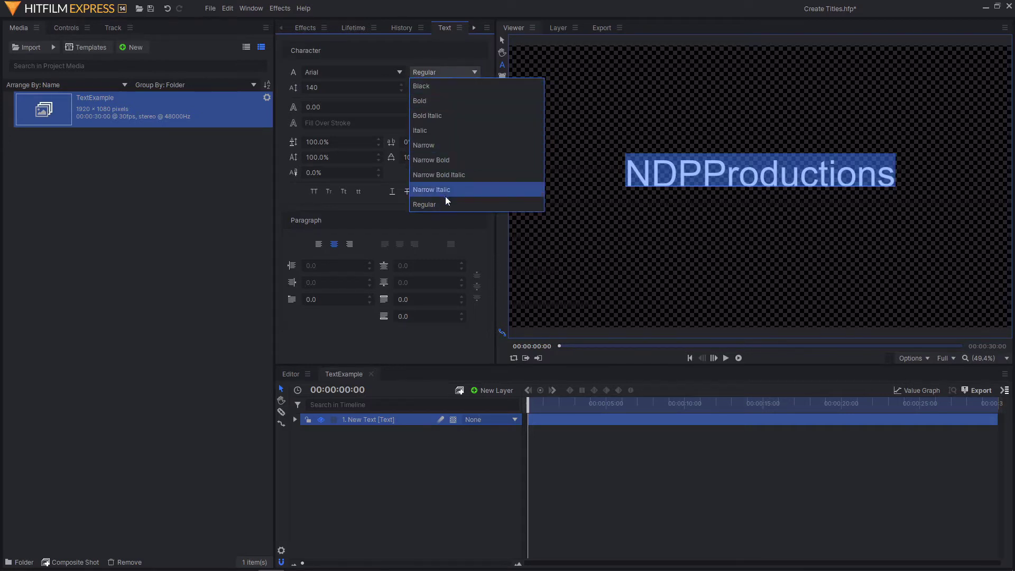
pyautogui.click(379, 61)
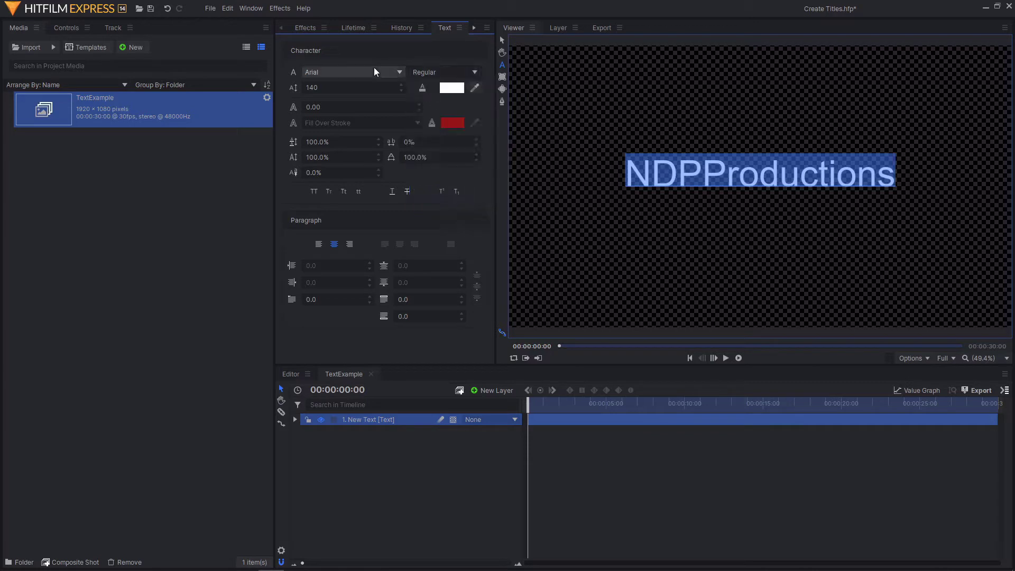
# Try green and red text fills, then set the fill back to white.
pyautogui.click(454, 87)
pyautogui.moveTo(566, 208)
pyautogui.mouseDown()
pyautogui.moveTo(499, 232)
pyautogui.moveTo(573, 202)
pyautogui.mouseUp()
pyautogui.click(606, 388)
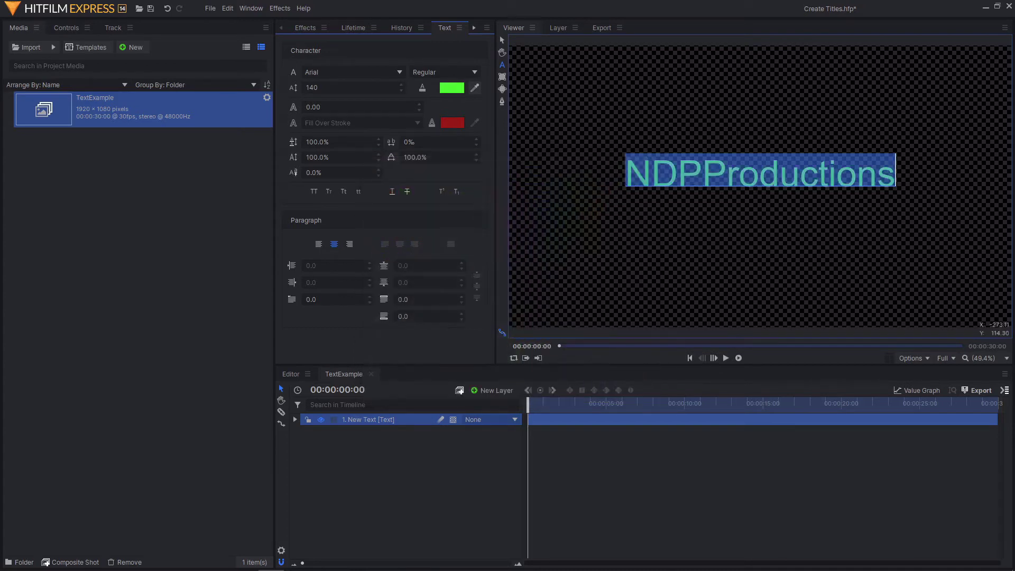
pyautogui.click(474, 87)
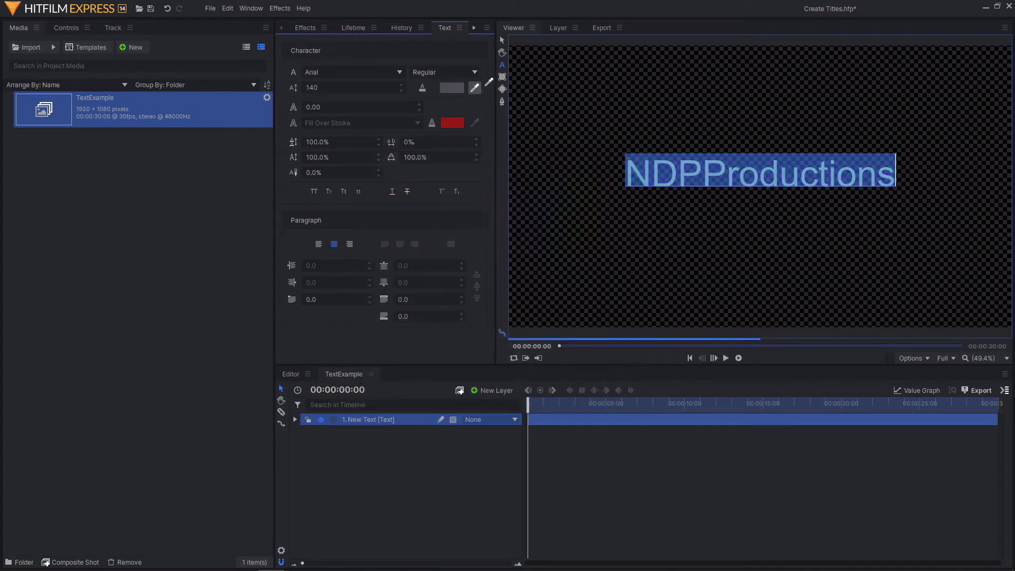
pyautogui.click(458, 123)
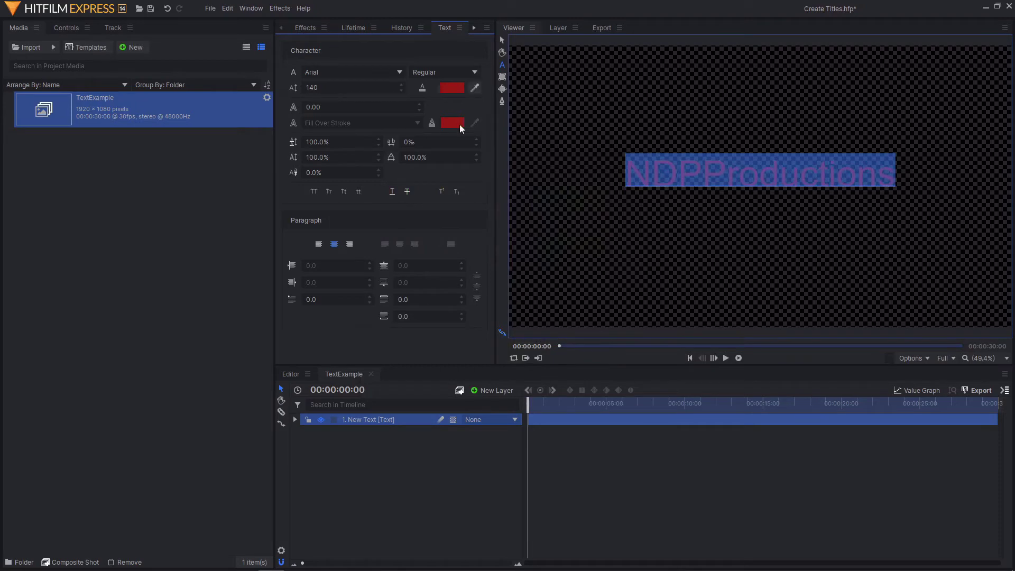
pyautogui.click(456, 88)
pyautogui.click(480, 312)
pyautogui.click(602, 353)
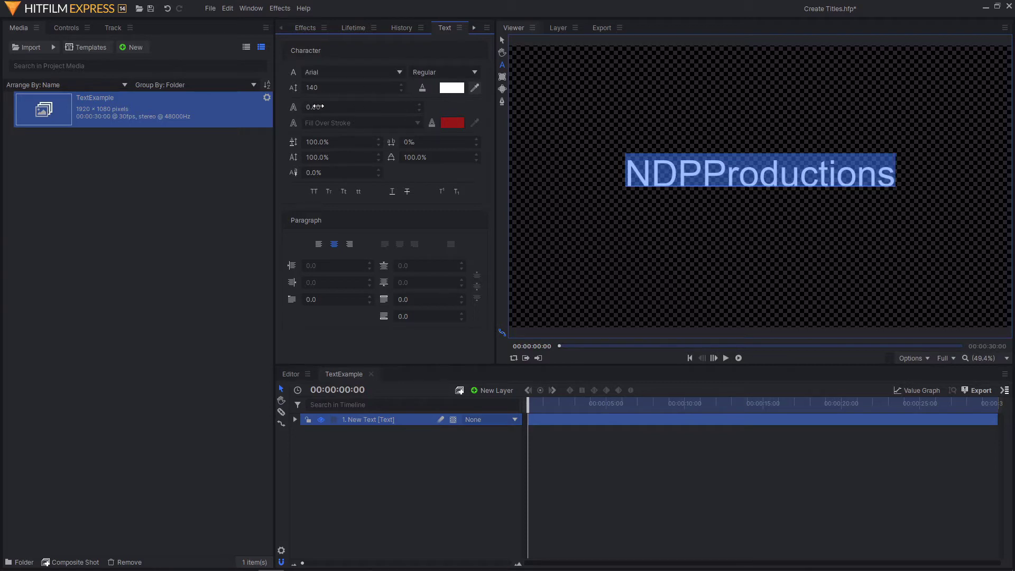
# Give the title a 9.58-wide stroke in light green #4cff94.
pyautogui.moveTo(295, 109); pyautogui.dragTo(802, 108)
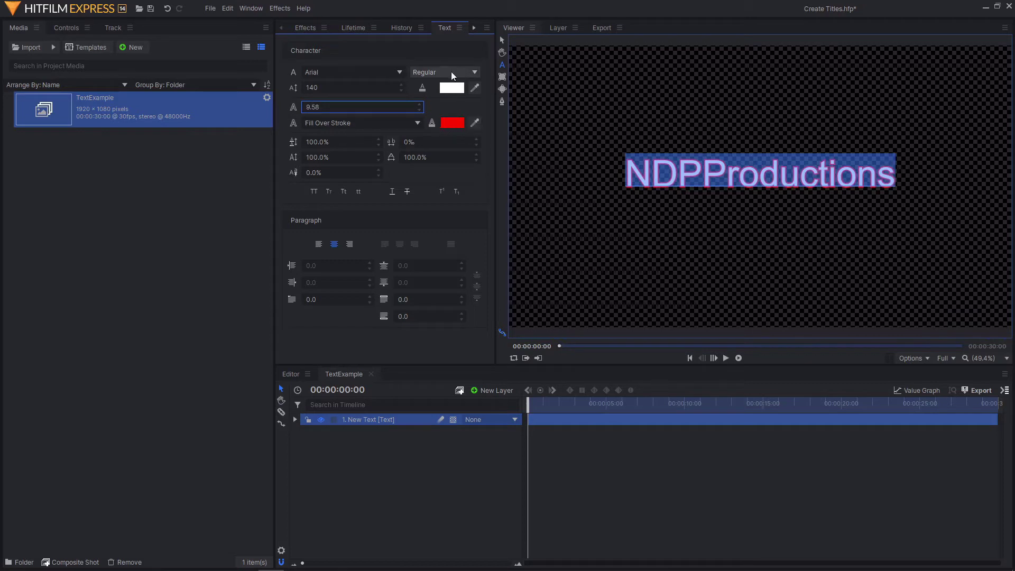
pyautogui.click(447, 124)
pyautogui.click(576, 212)
pyautogui.click(562, 211)
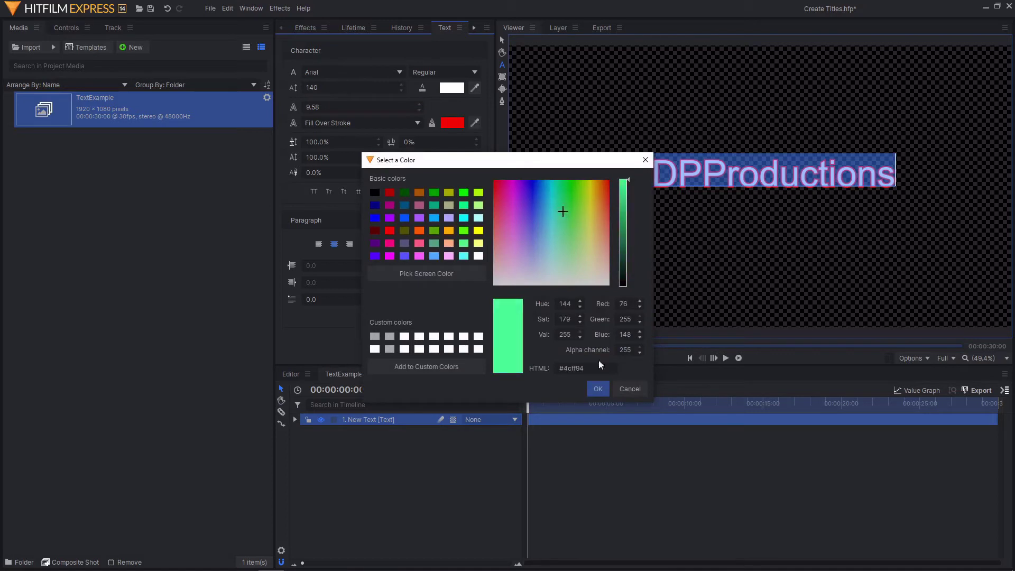
pyautogui.click(598, 389)
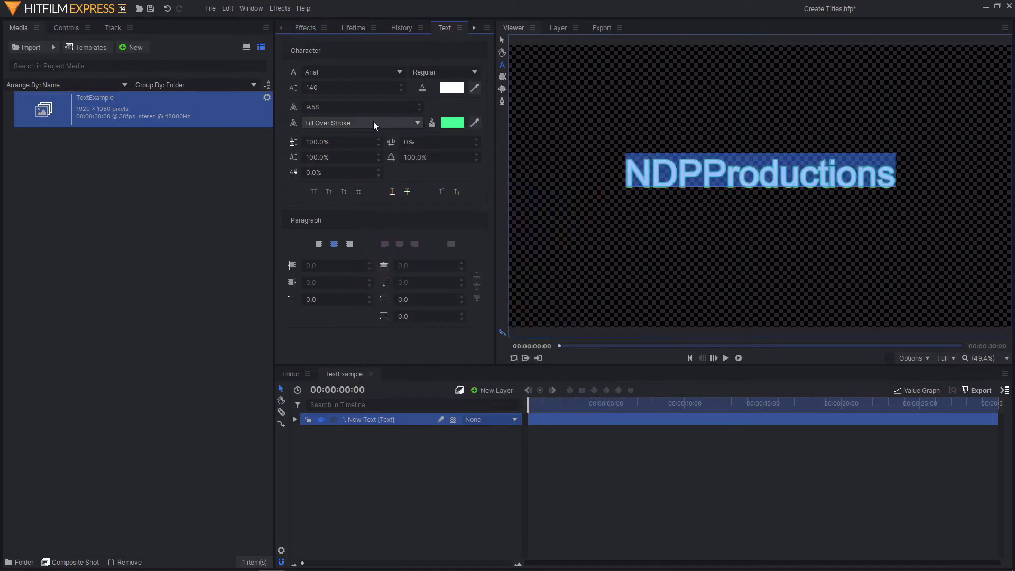
# Set the stacking order to Fill Over Stroke after trying Stroke Over Fill.
pyautogui.click(336, 123)
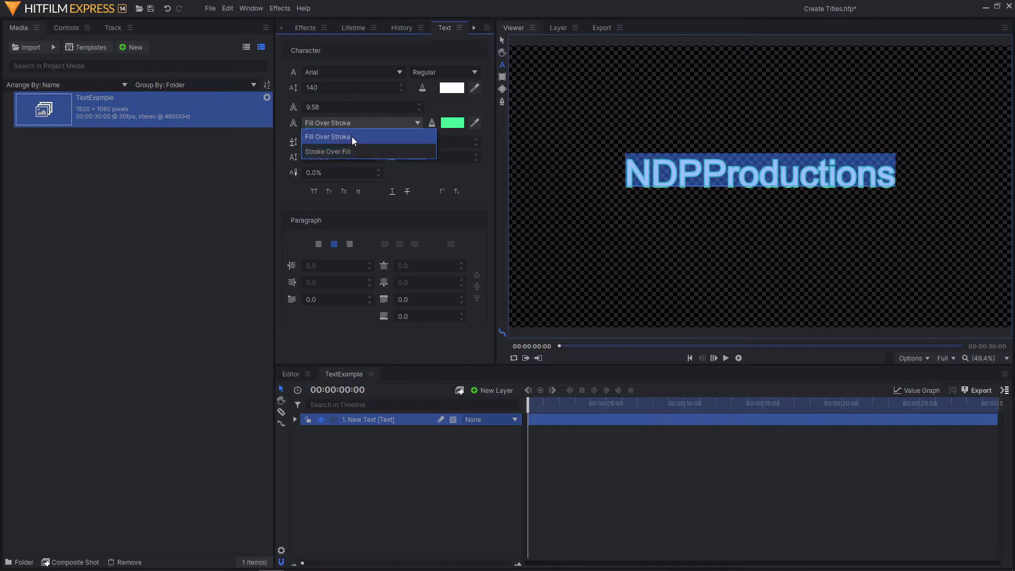
pyautogui.click(348, 150)
pyautogui.click(352, 124)
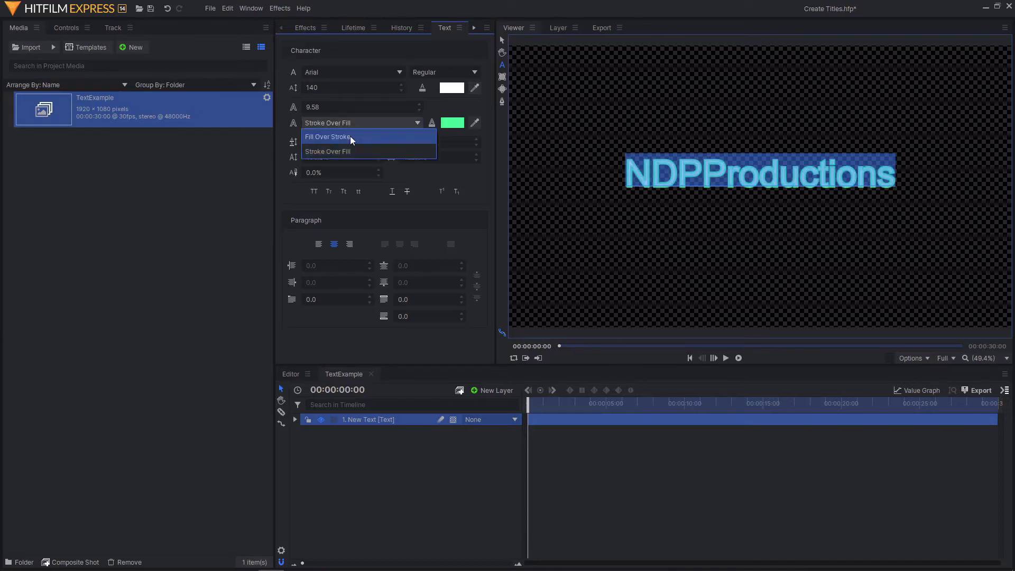
pyautogui.click(350, 137)
pyautogui.click(350, 123)
pyautogui.click(349, 150)
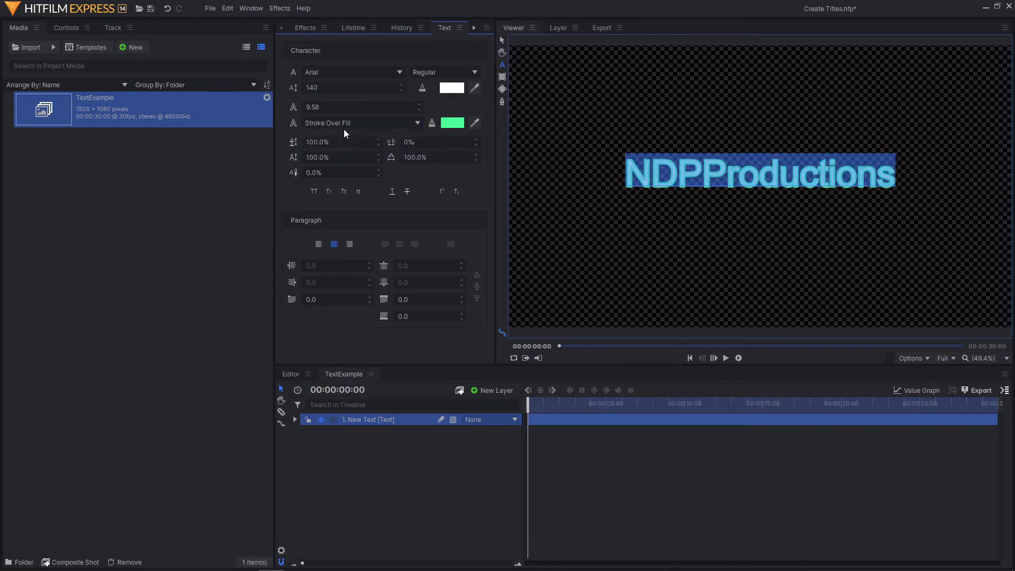
pyautogui.click(341, 125)
pyautogui.click(346, 136)
pyautogui.click(346, 107)
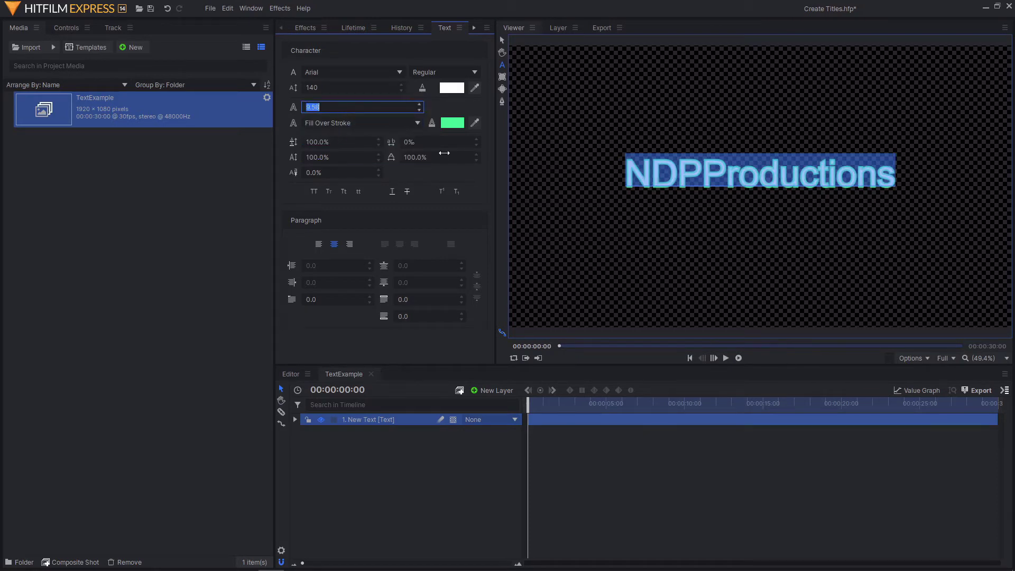
# Set stroke width to 0, then test vertical scale and 15% baseline shift, resetting both.
pyautogui.write('0')
pyautogui.press('Return')
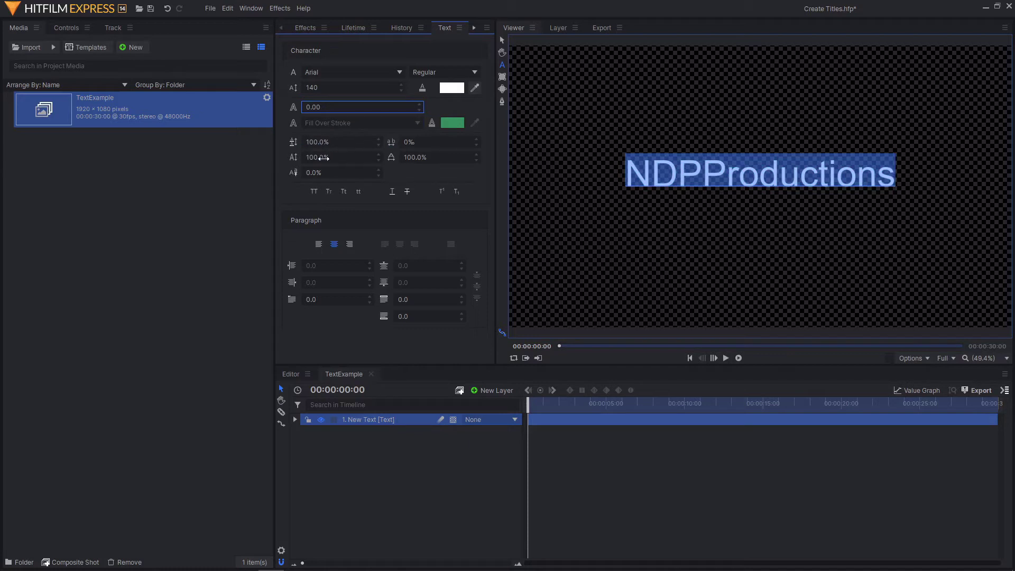
pyautogui.moveTo(339, 157); pyautogui.dragTo(366, 157)
pyautogui.write('100')
pyautogui.press('Return')
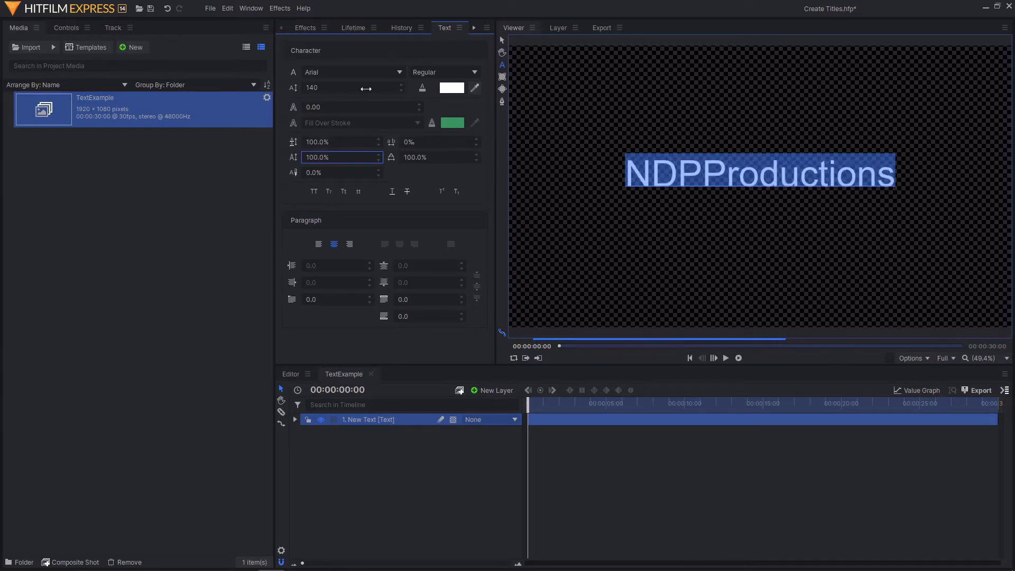
pyautogui.moveTo(330, 170); pyautogui.dragTo(365, 171)
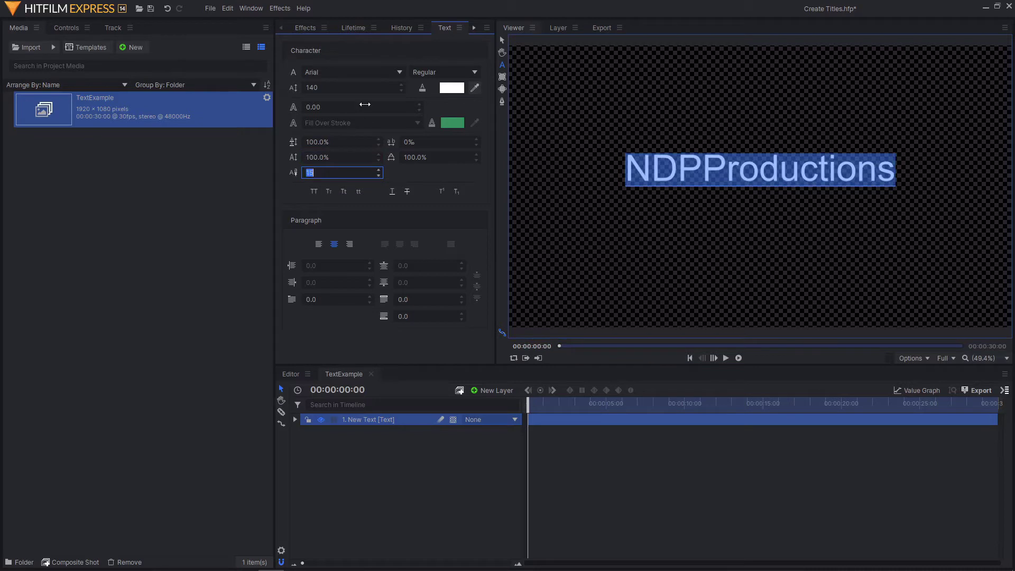
pyautogui.press('Return')
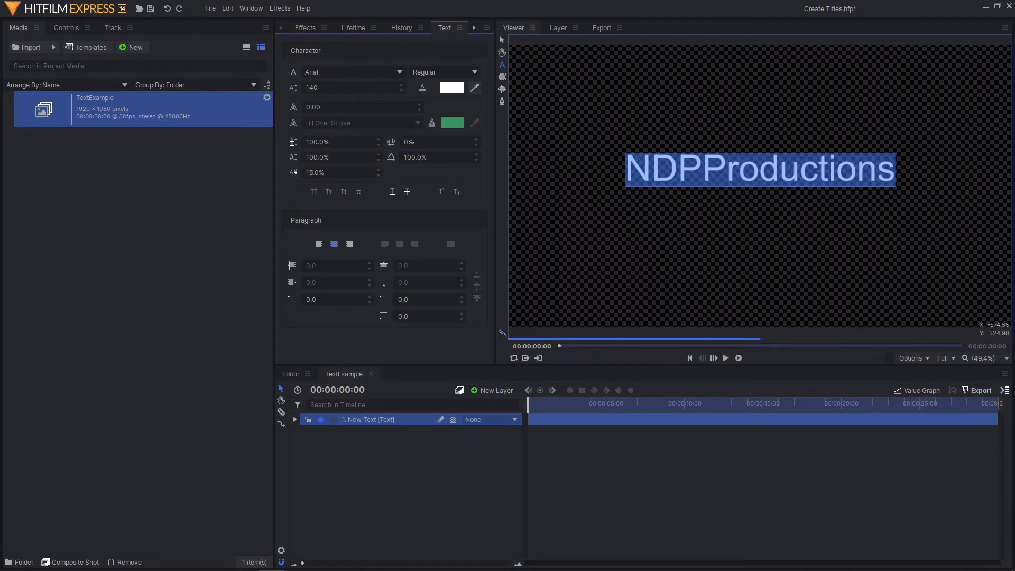
pyautogui.click(339, 173)
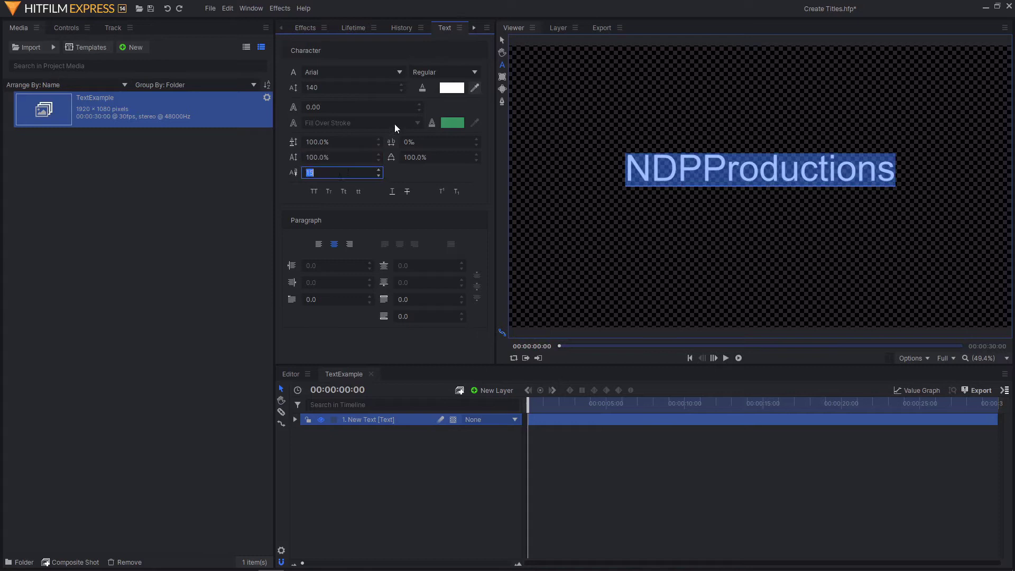
pyautogui.write('0')
pyautogui.press('Return')
# Try 100% letter spacing, then reset tracking to 0% and width to 100%.
pyautogui.moveTo(409, 141)
pyautogui.mouseDown()
pyautogui.moveTo(383, 163)
pyautogui.moveTo(418, 150)
pyautogui.mouseUp()
pyautogui.click(417, 143)
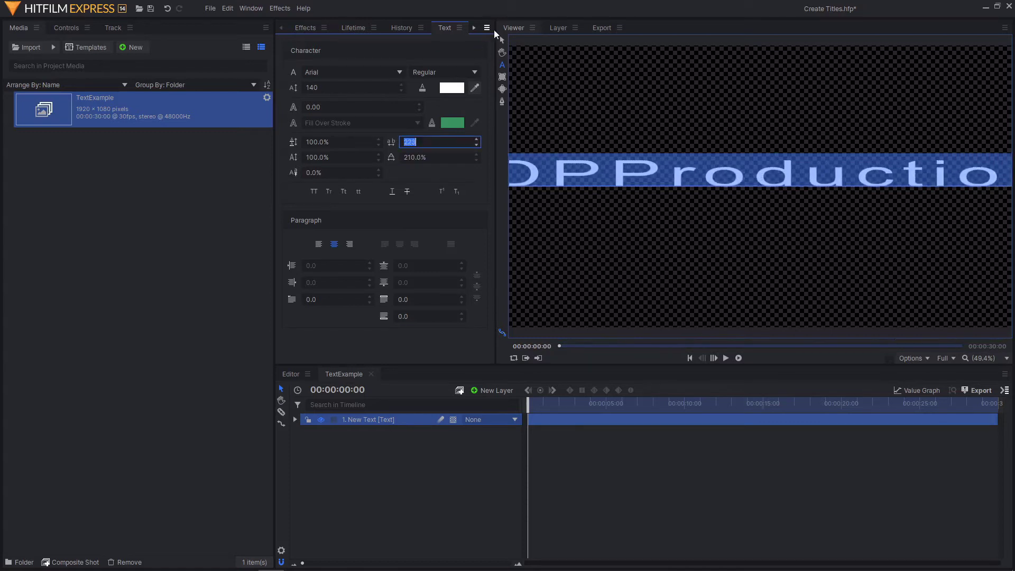
pyautogui.write('100')
pyautogui.press('Return')
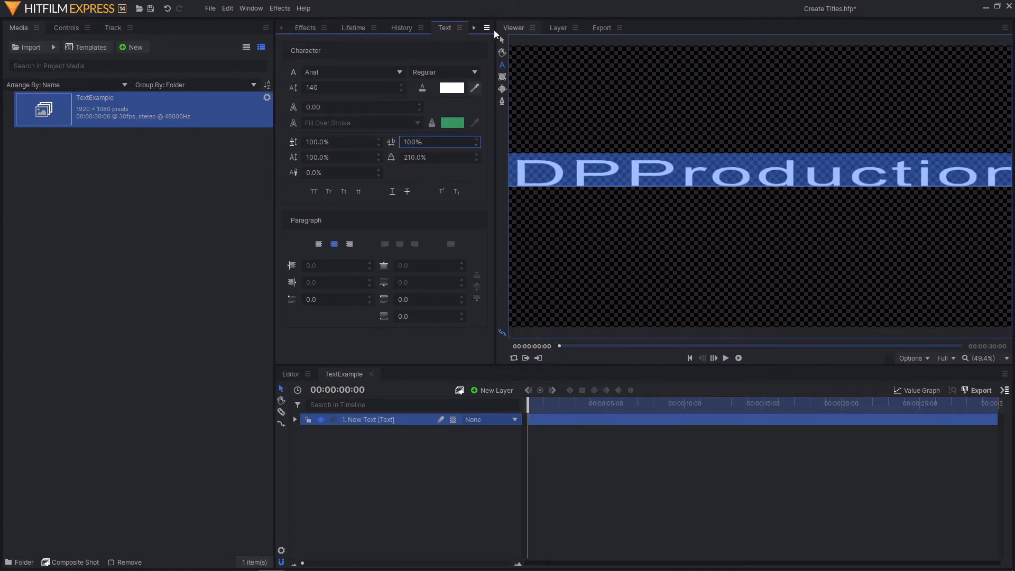
pyautogui.click(423, 142)
pyautogui.write('0')
pyautogui.press('Return')
pyautogui.hotkey('ctrl', 'z')
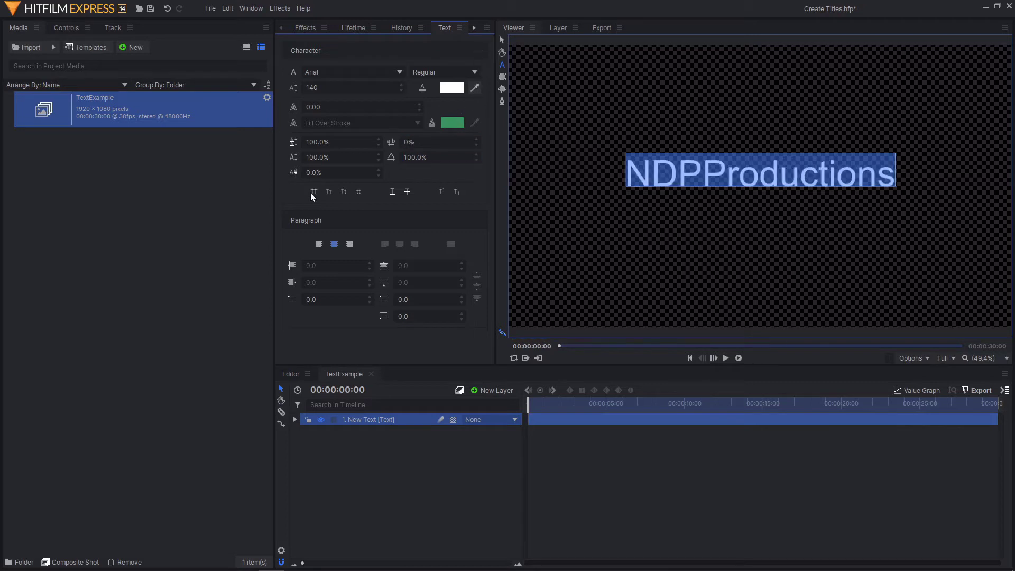
# Try all caps, small caps, lowercase, title case and underline, then turn them off.
pyautogui.click(311, 192)
pyautogui.click(312, 192)
pyautogui.click(329, 191)
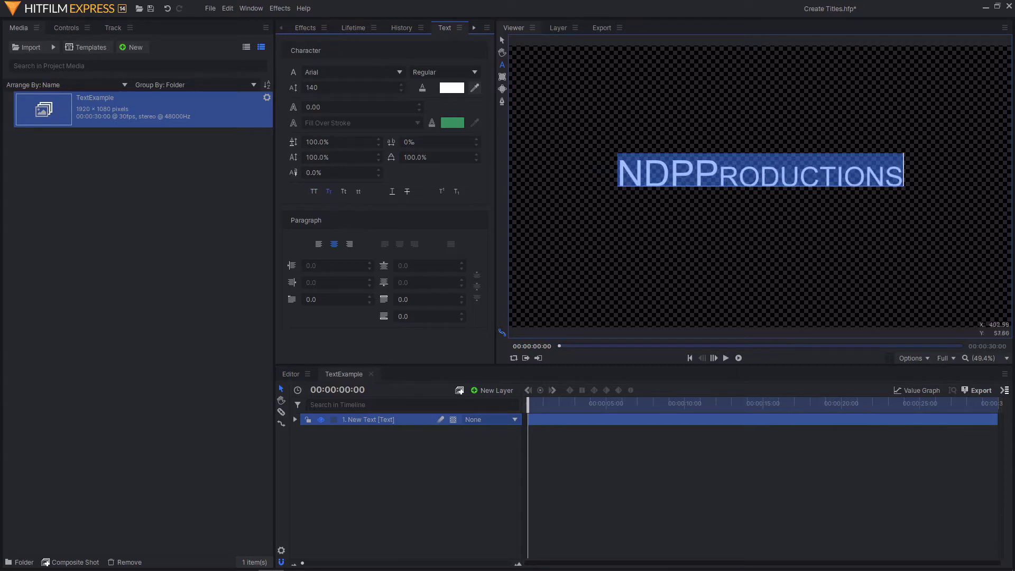
pyautogui.click(315, 192)
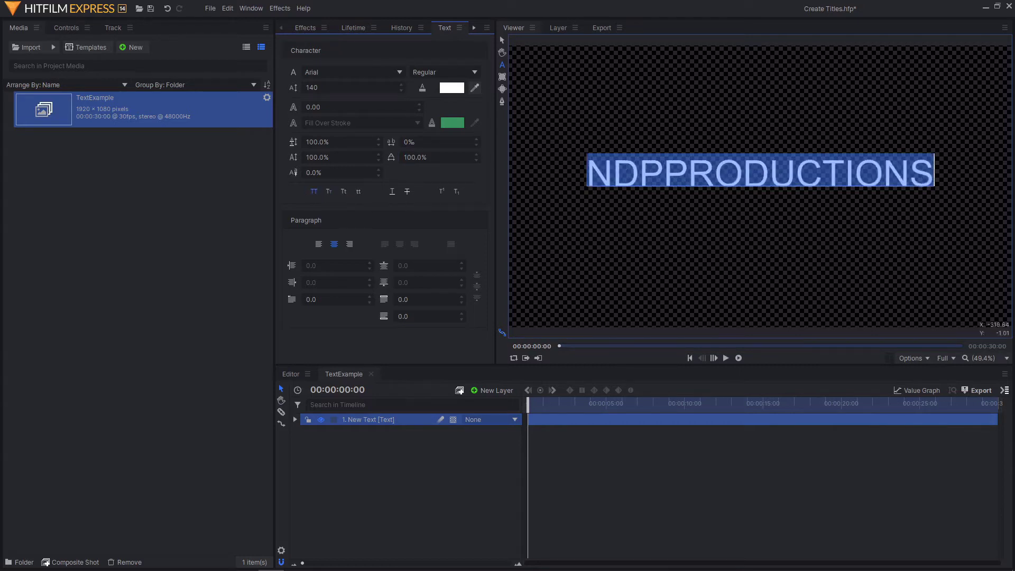
pyautogui.click(359, 192)
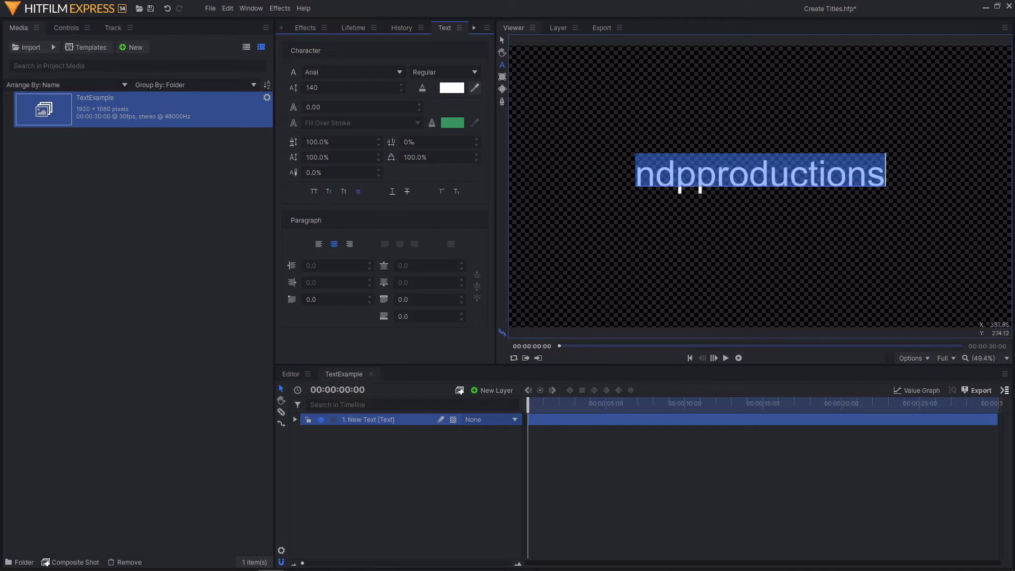
pyautogui.click(344, 191)
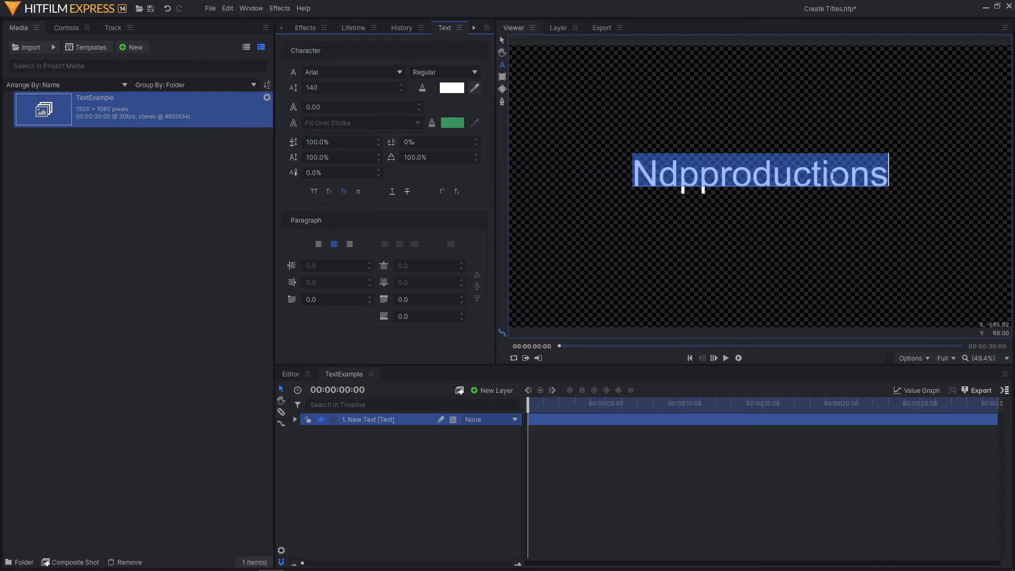
pyautogui.click(392, 190)
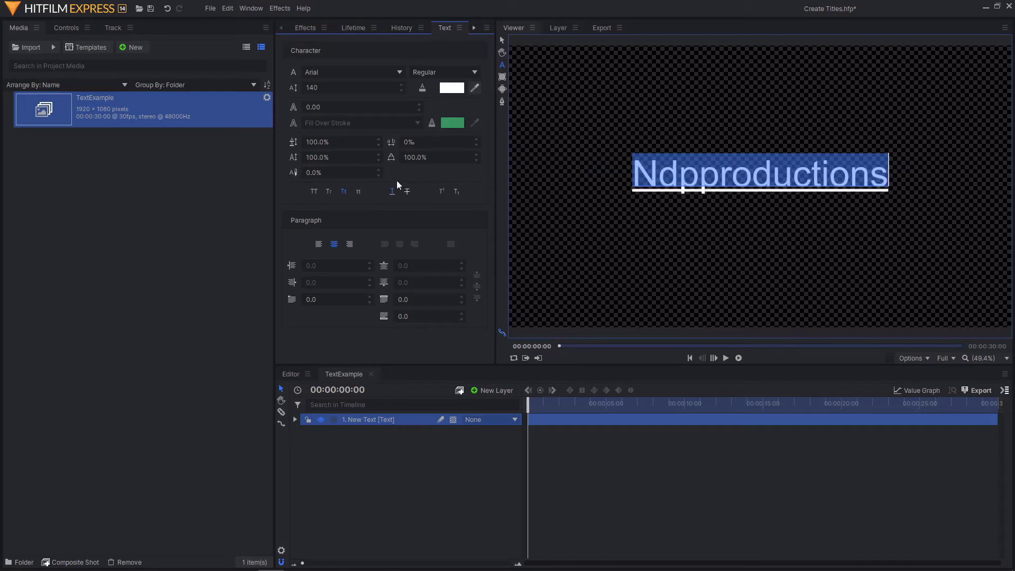
pyautogui.click(314, 192)
pyautogui.click(328, 192)
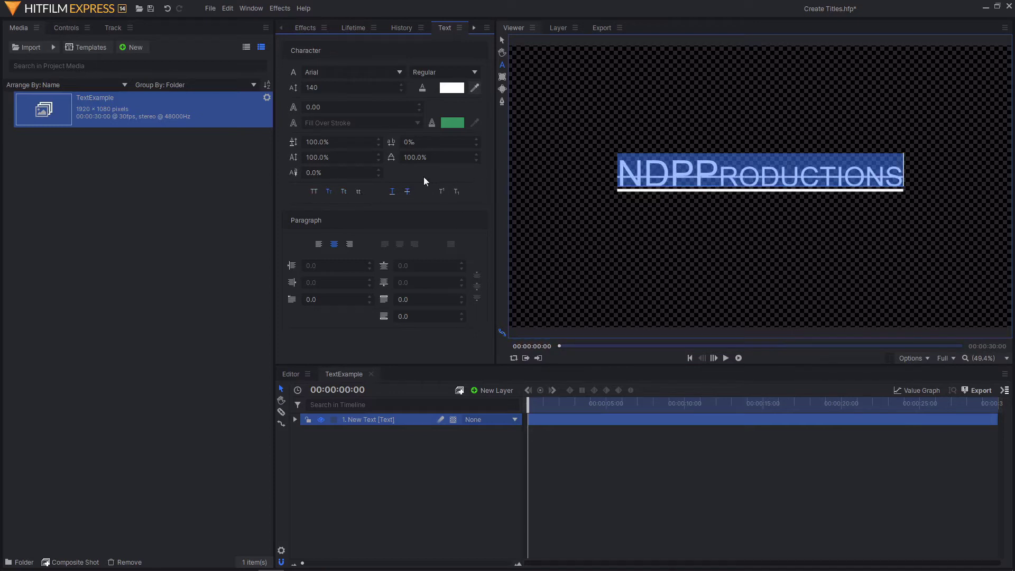
pyautogui.click(392, 191)
pyautogui.click(406, 192)
pyautogui.click(328, 191)
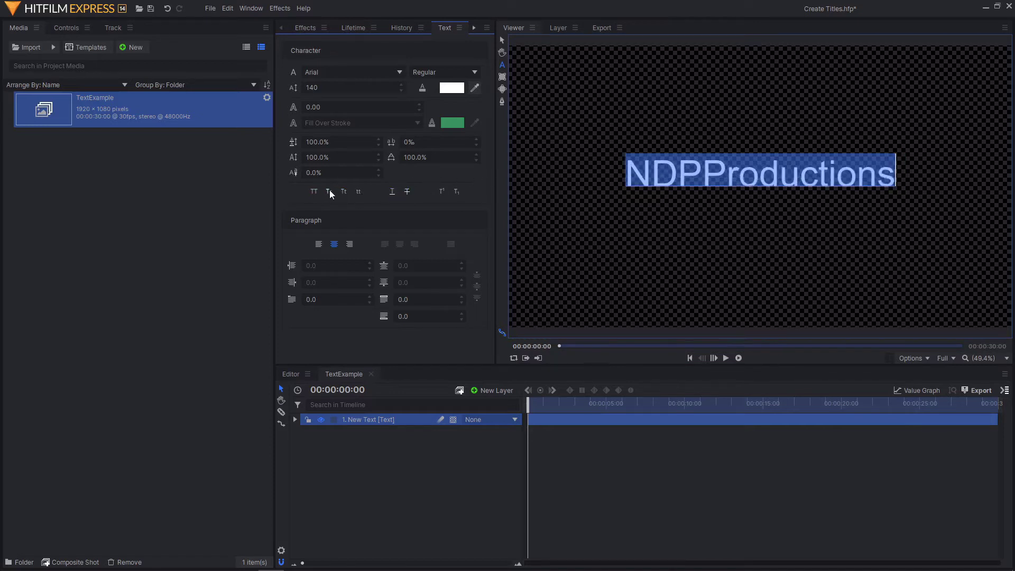
# Try superscript, subscript and lowercase, then restore the title's original mixed case.
pyautogui.click(441, 192)
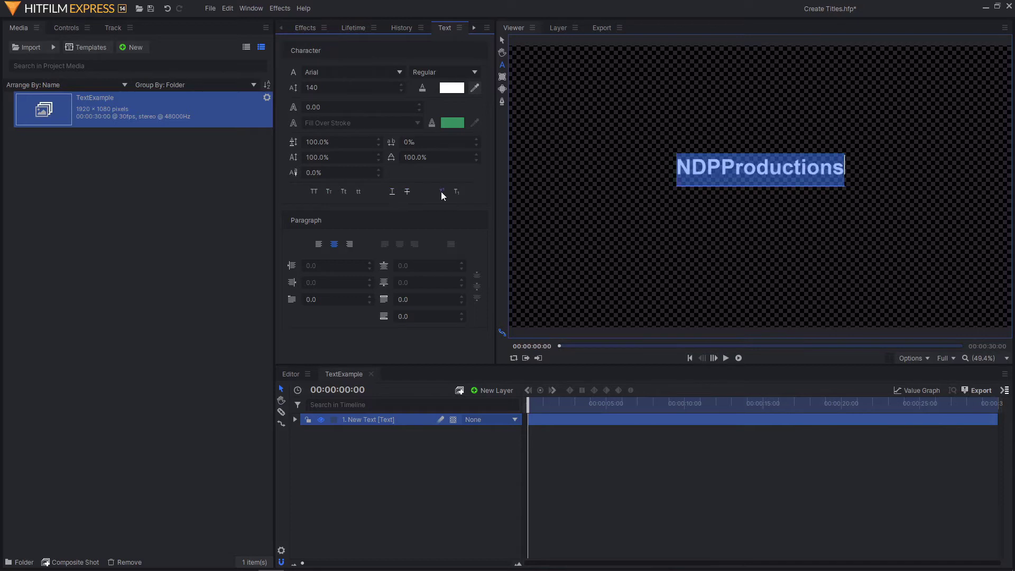
pyautogui.click(442, 192)
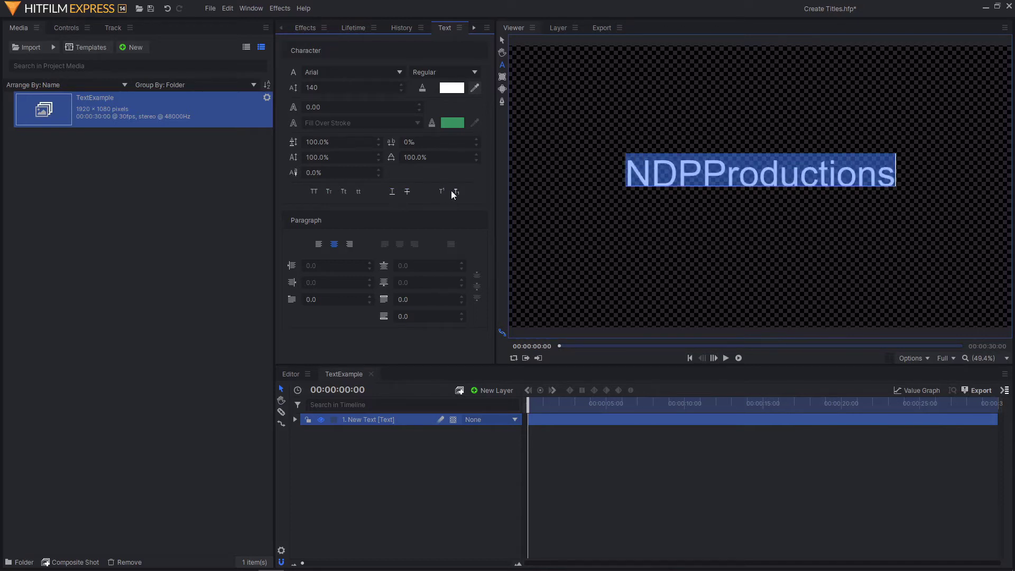
pyautogui.click(455, 192)
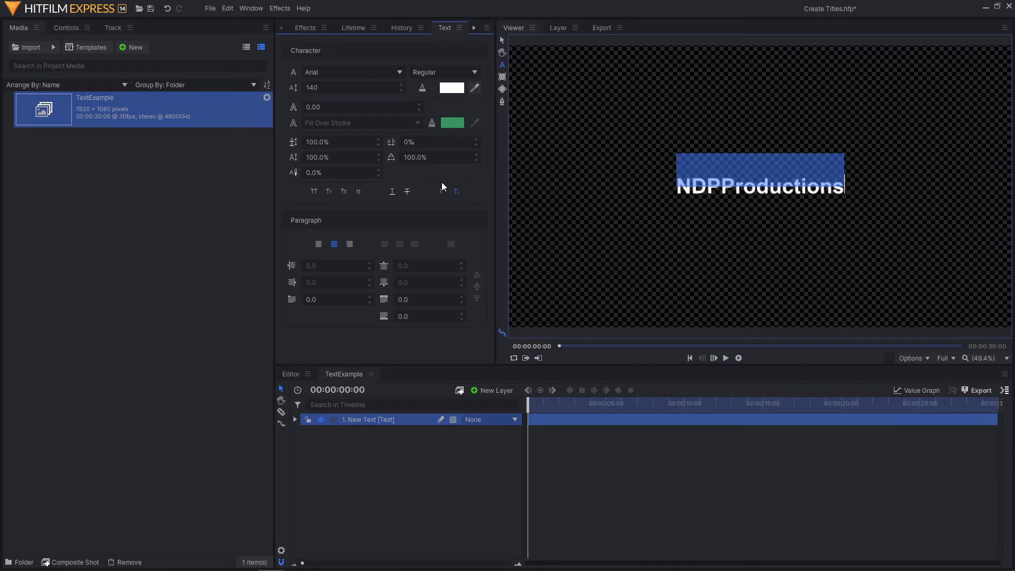
pyautogui.click(456, 190)
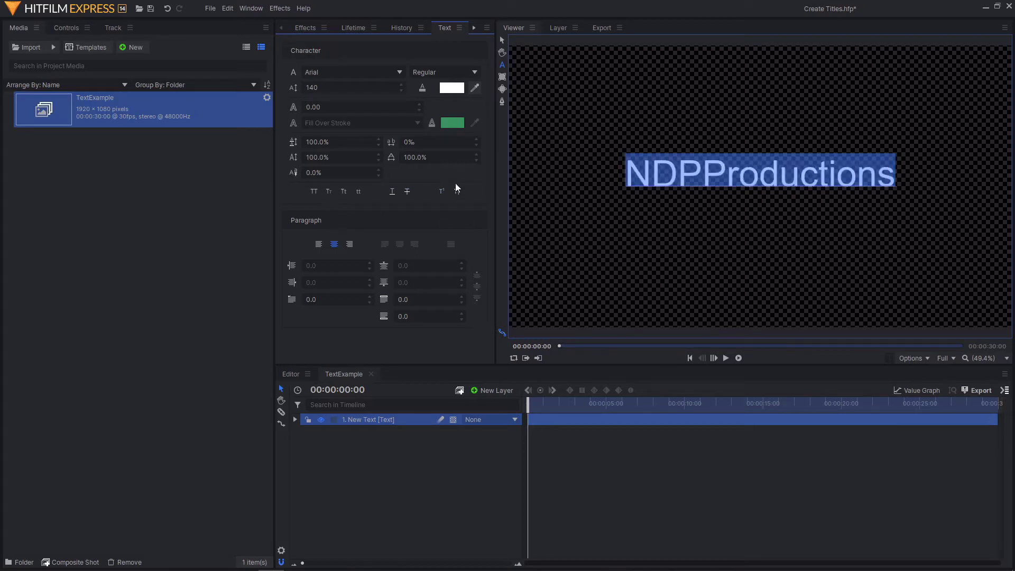
pyautogui.click(344, 191)
pyautogui.click(353, 193)
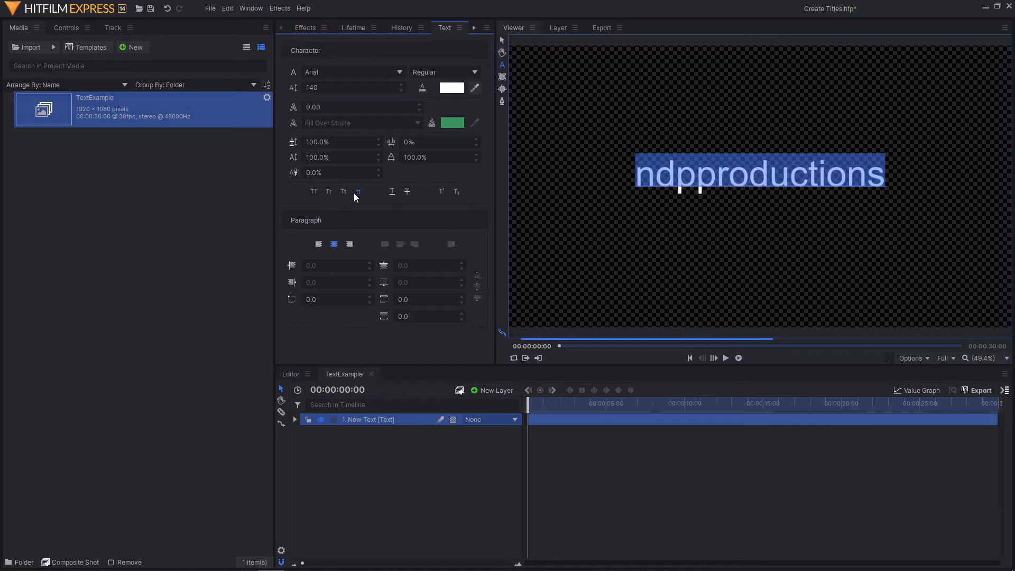
pyautogui.click(353, 194)
pyautogui.click(356, 193)
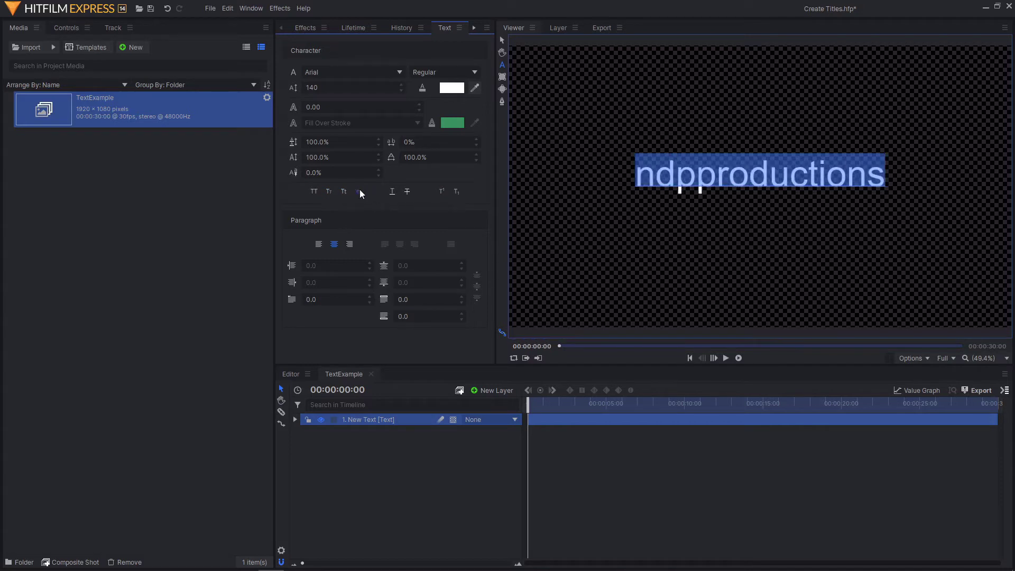
pyautogui.click(359, 192)
pyautogui.click(359, 191)
pyautogui.click(359, 193)
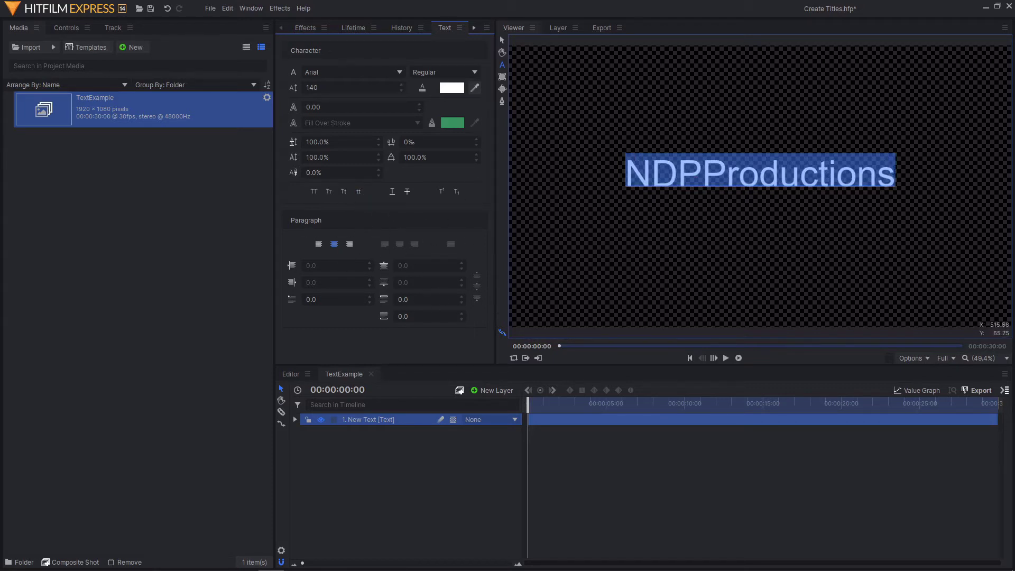
pyautogui.click(955, 171)
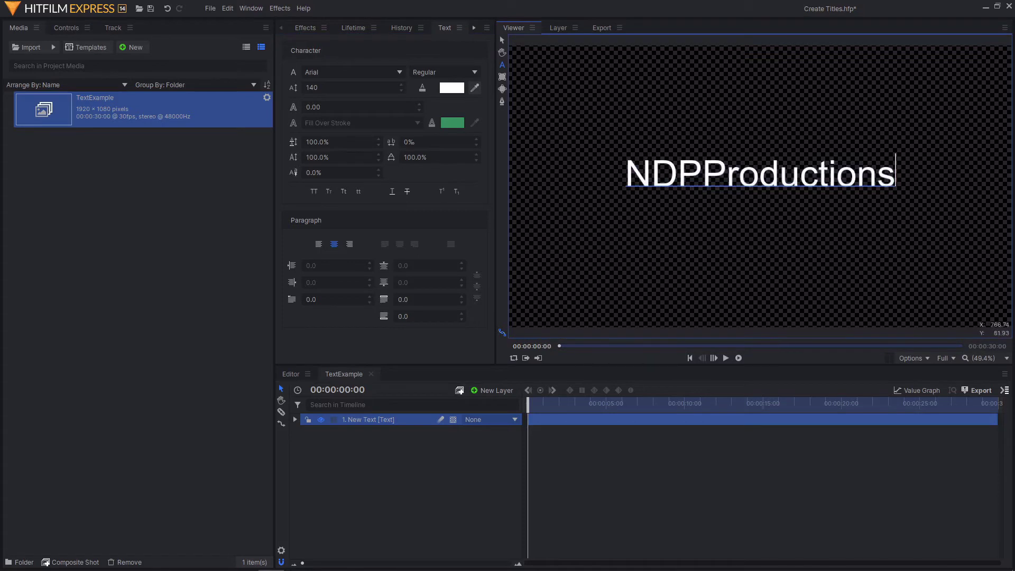
pyautogui.press('Return')
pyautogui.write('Subscribe!')
pyautogui.click(323, 233)
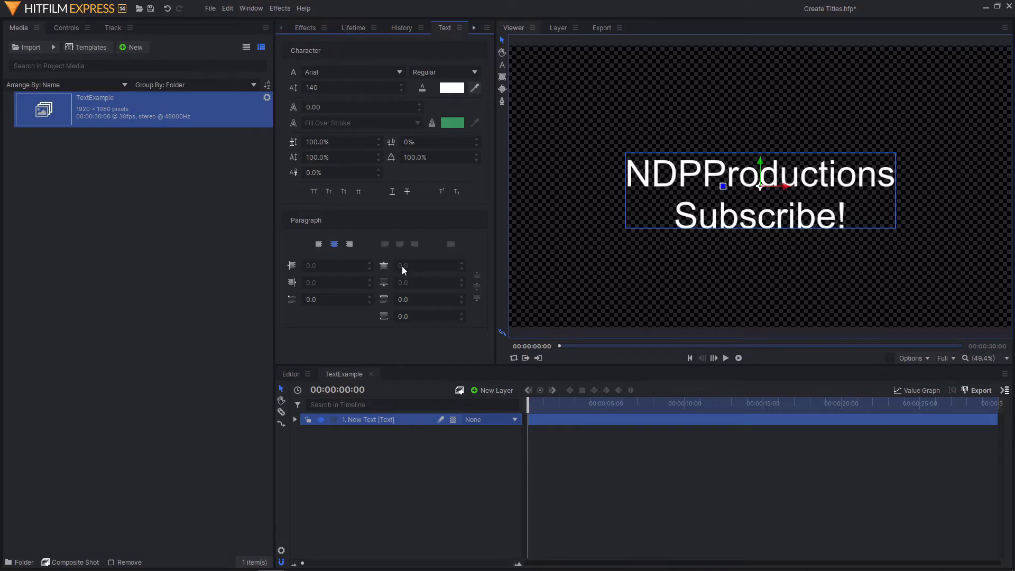
pyautogui.click(319, 244)
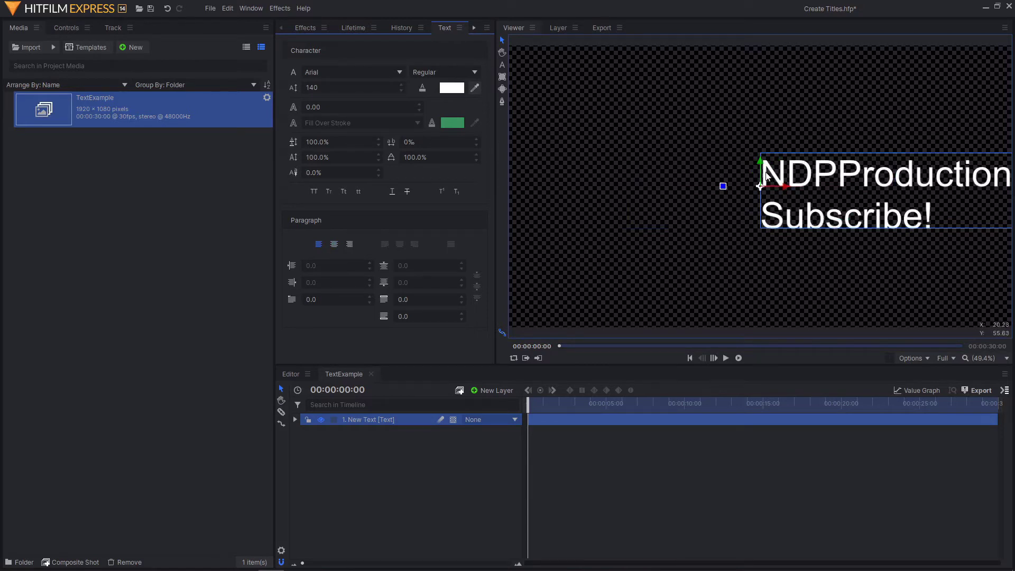
pyautogui.click(350, 244)
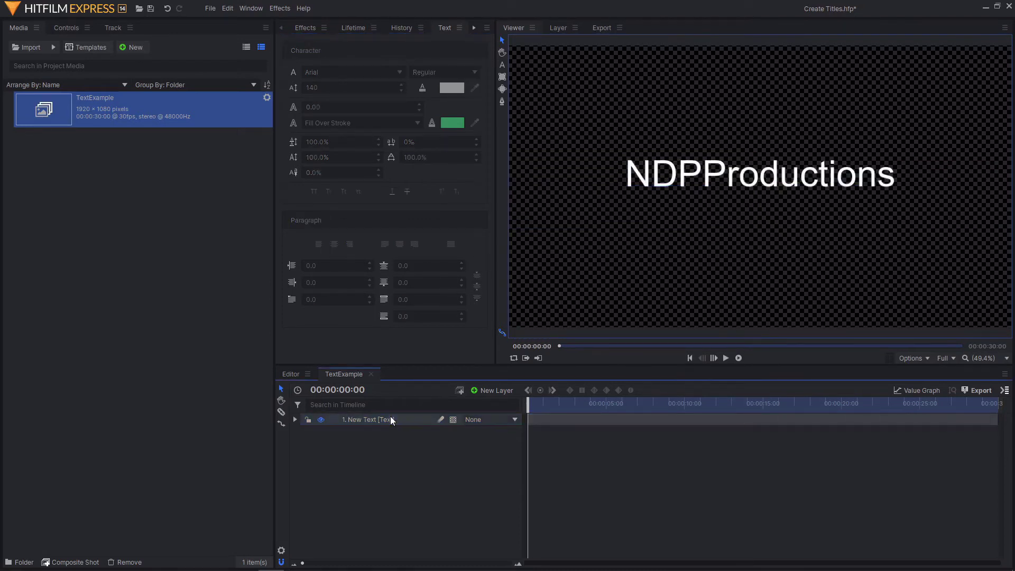
pyautogui.click(390, 417)
pyautogui.click(409, 441)
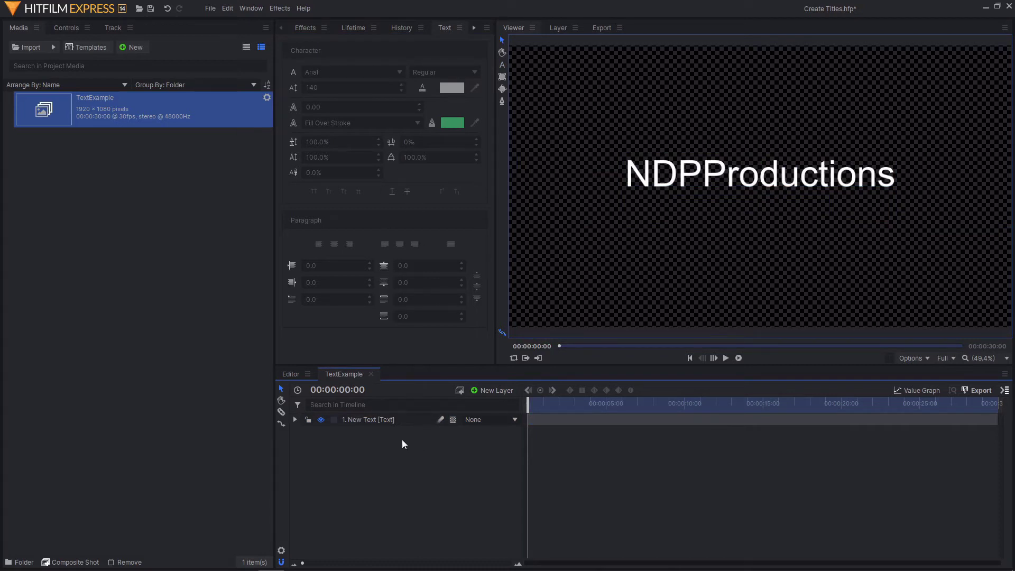
# Switch the New Text layer to 3D Plane, which adds a camera layer.
pyautogui.click(405, 420)
pyautogui.click(457, 467)
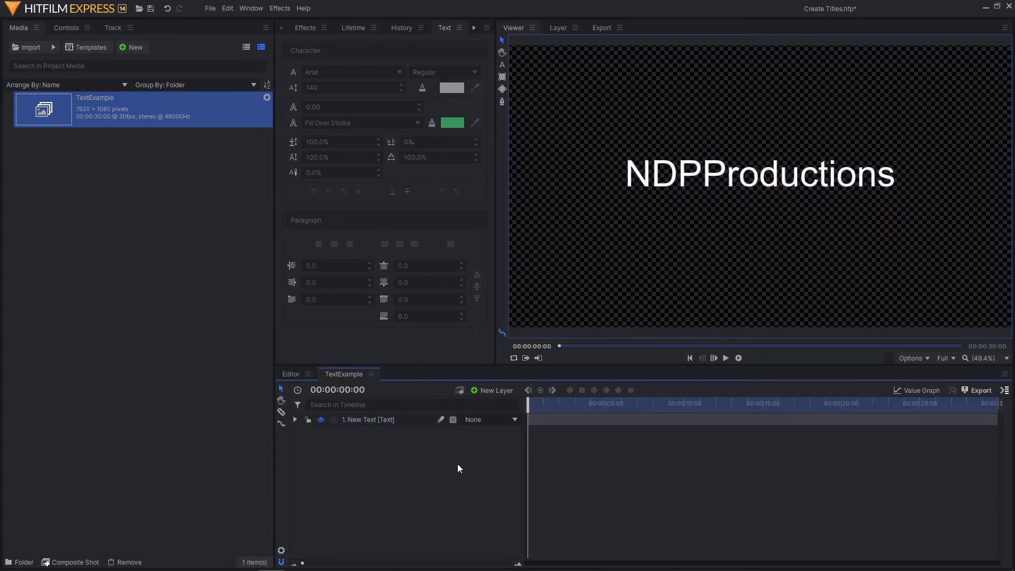
pyautogui.click(453, 420)
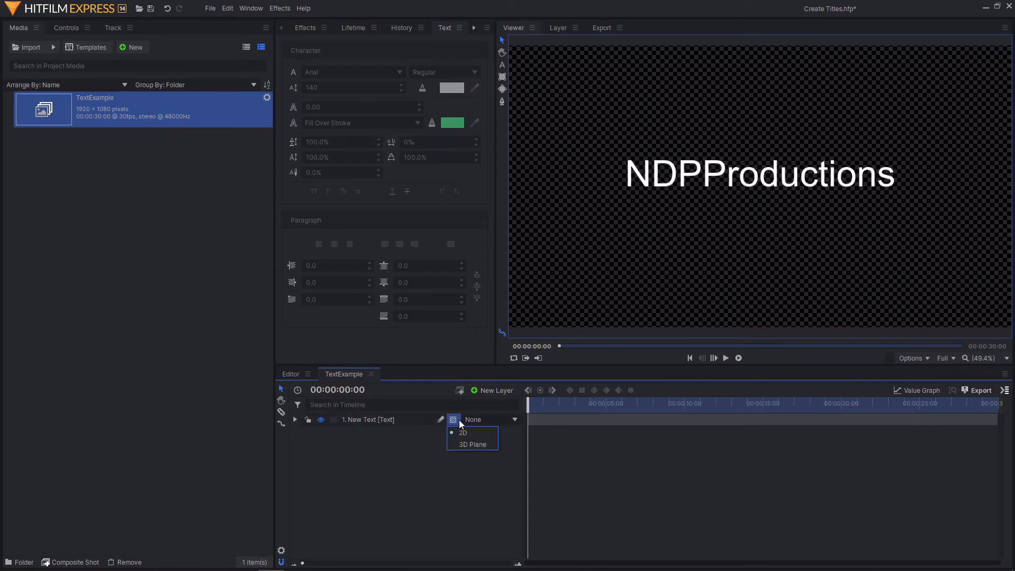
pyautogui.click(461, 443)
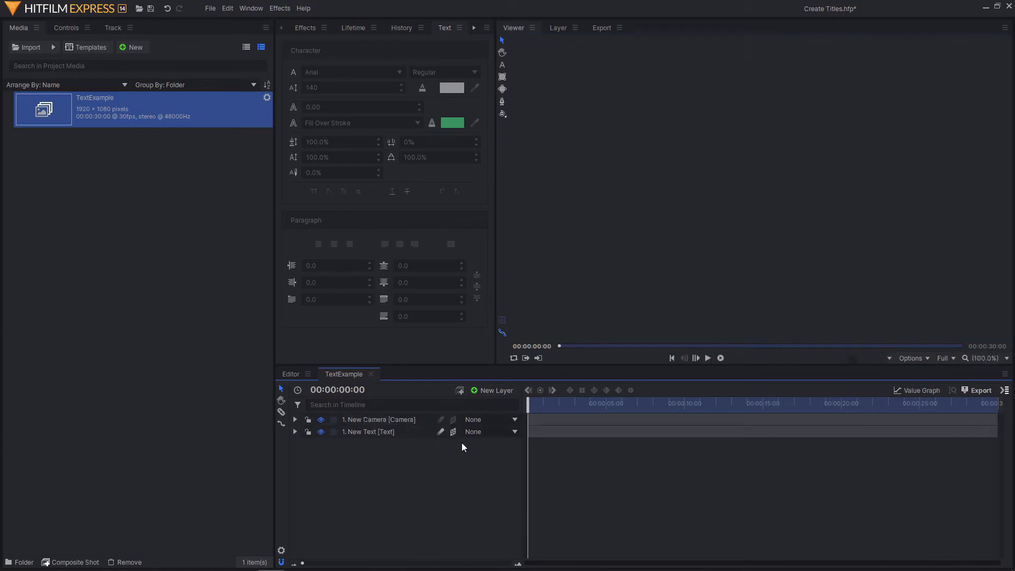
pyautogui.click(400, 431)
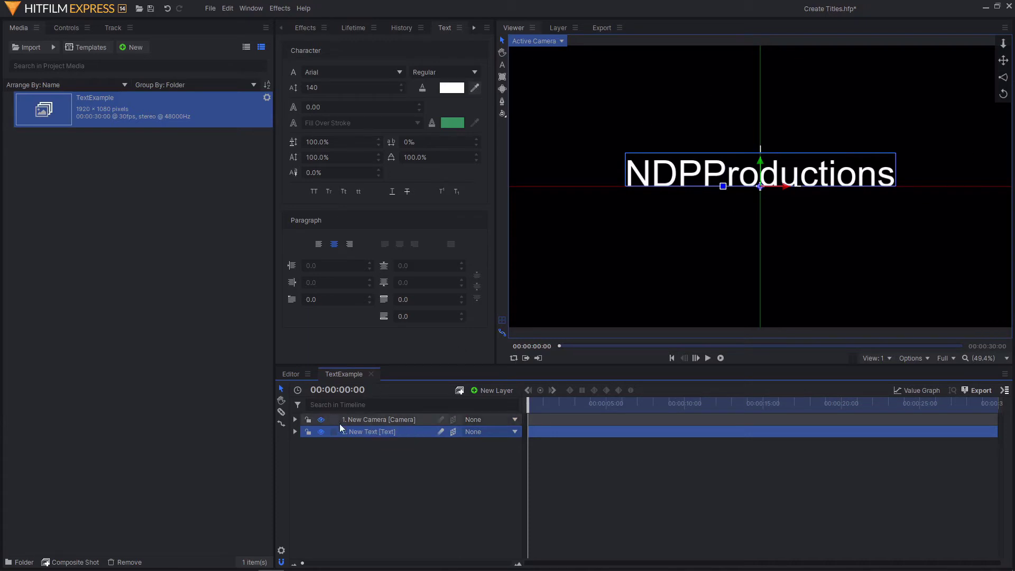
# Hide and re-show the camera layer, then reselect the New Text layer.
pyautogui.click(370, 423)
pyautogui.click(379, 477)
pyautogui.click(321, 419)
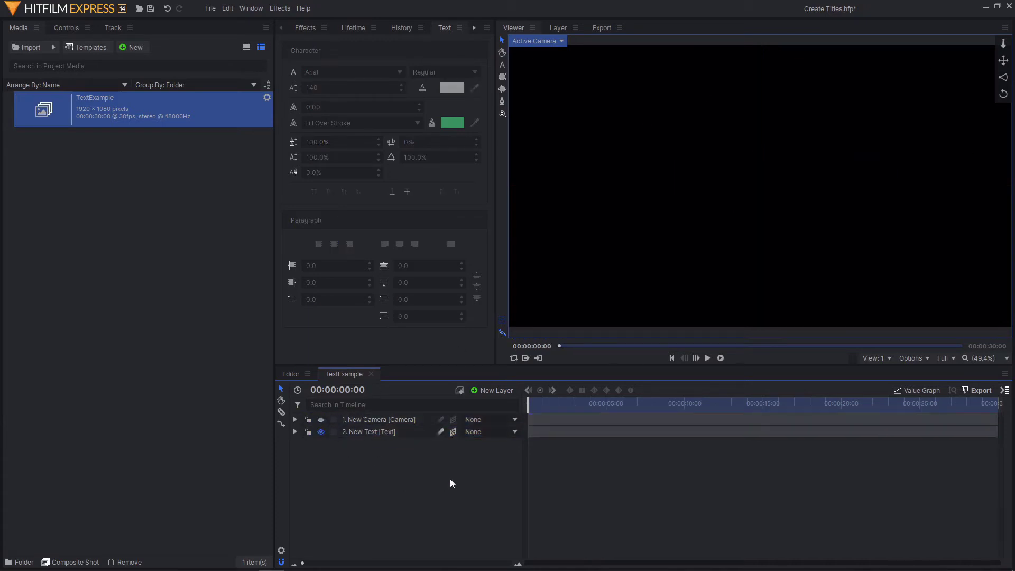
pyautogui.click(320, 419)
pyautogui.click(397, 419)
pyautogui.click(384, 431)
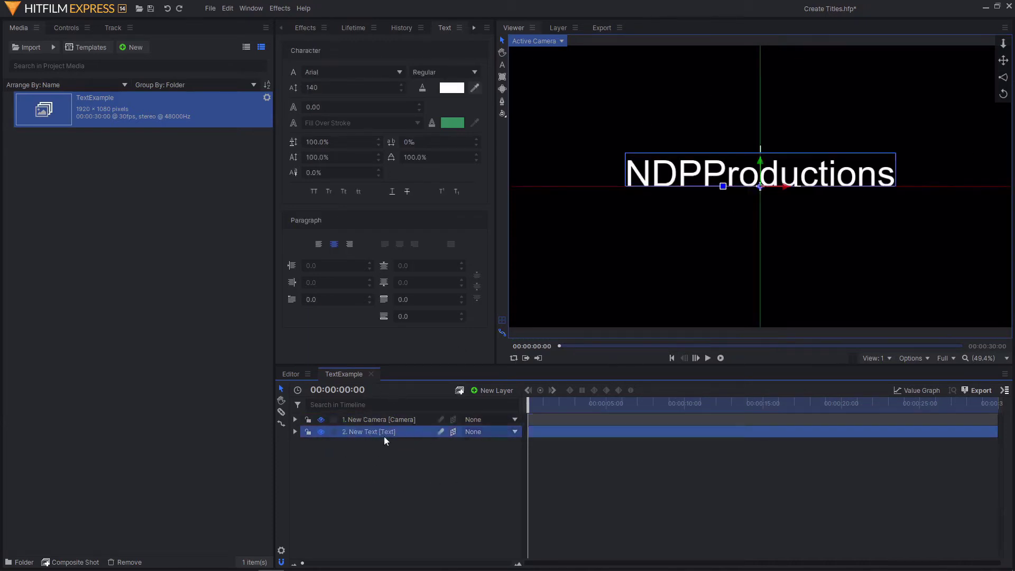
pyautogui.click(404, 453)
pyautogui.click(391, 431)
# Expand the text layer's Transform controls and test Y and Z rotations, undoing them back to zero.
pyautogui.click(74, 29)
pyautogui.click(16, 95)
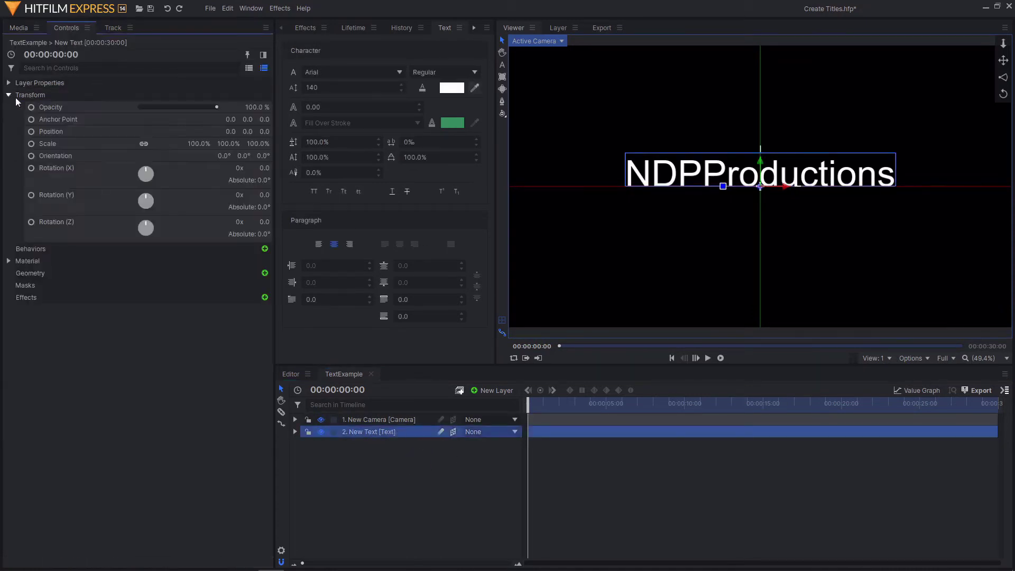
pyautogui.moveTo(262, 194); pyautogui.dragTo(284, 177)
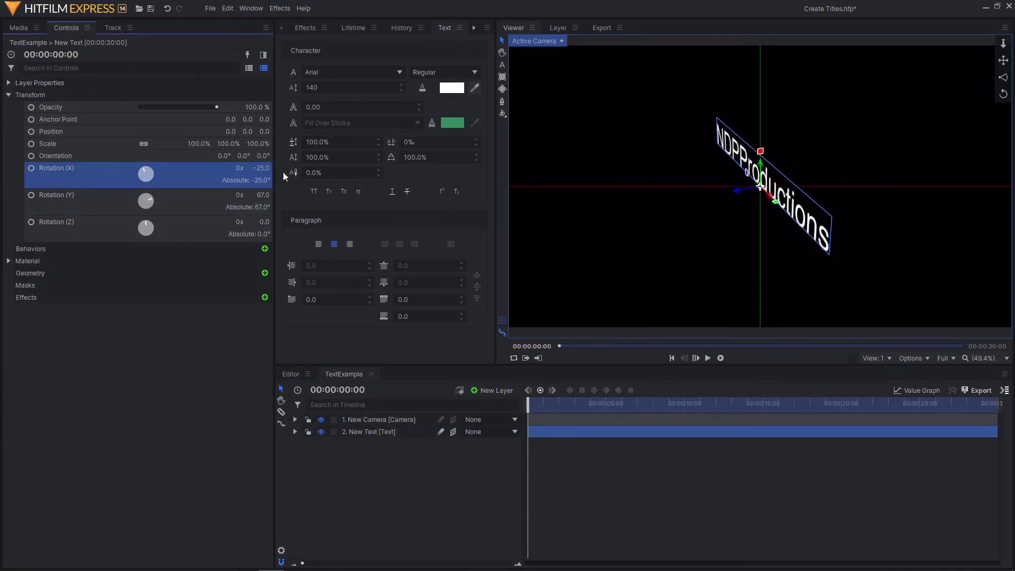
pyautogui.hotkey('ctrl', 'z')
pyautogui.moveTo(263, 221); pyautogui.dragTo(259, 217)
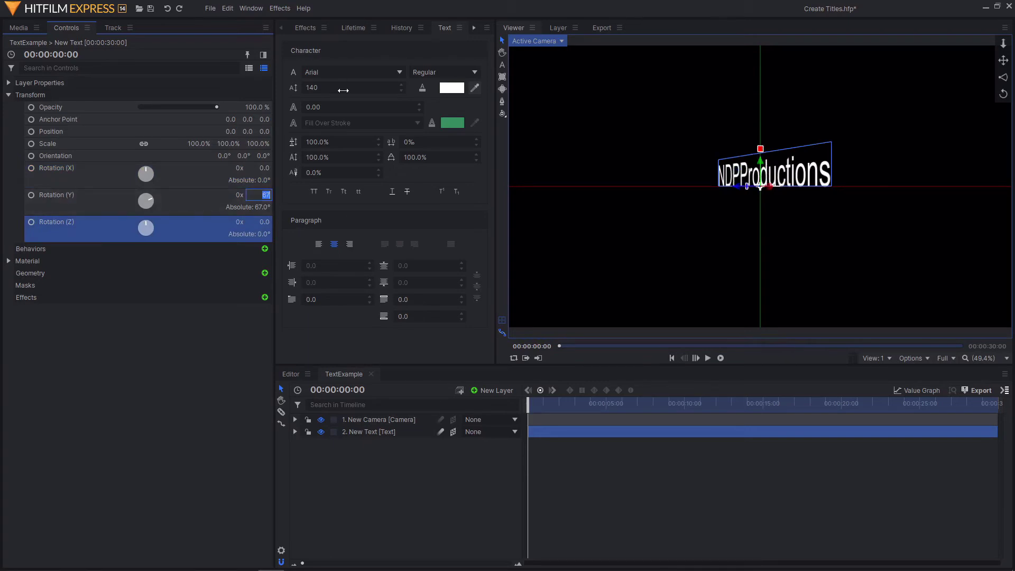
pyautogui.hotkey('ctrl', 'y')
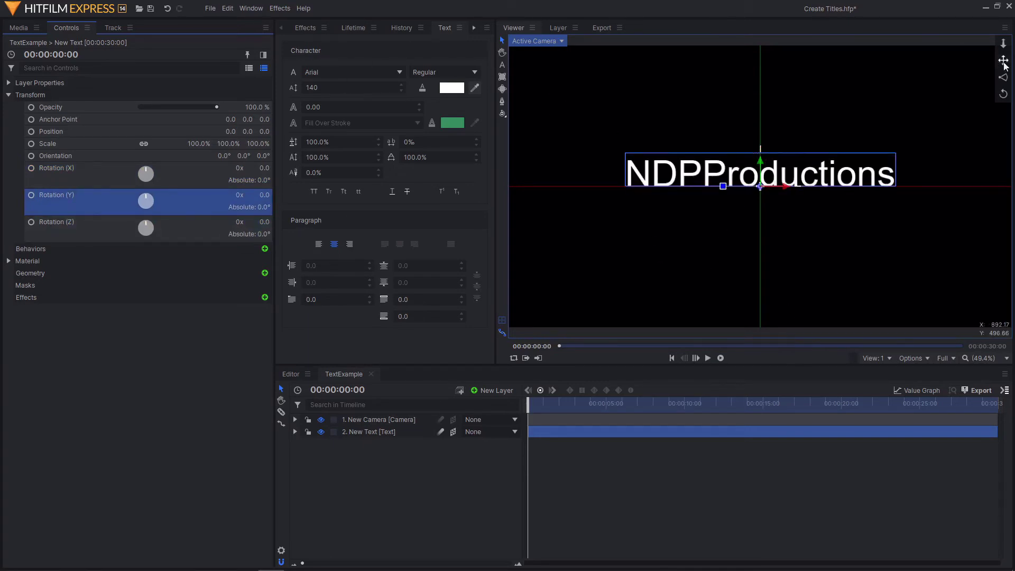
# Switch the viewer to a perspective grid view and select the Geometry group.
pyautogui.click(569, 136)
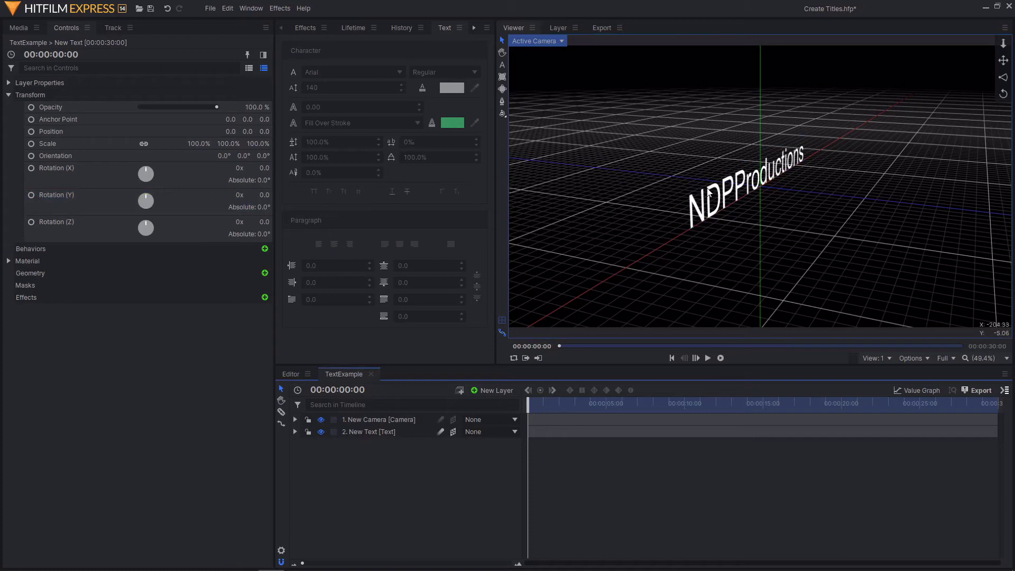
pyautogui.click(137, 282)
pyautogui.click(111, 276)
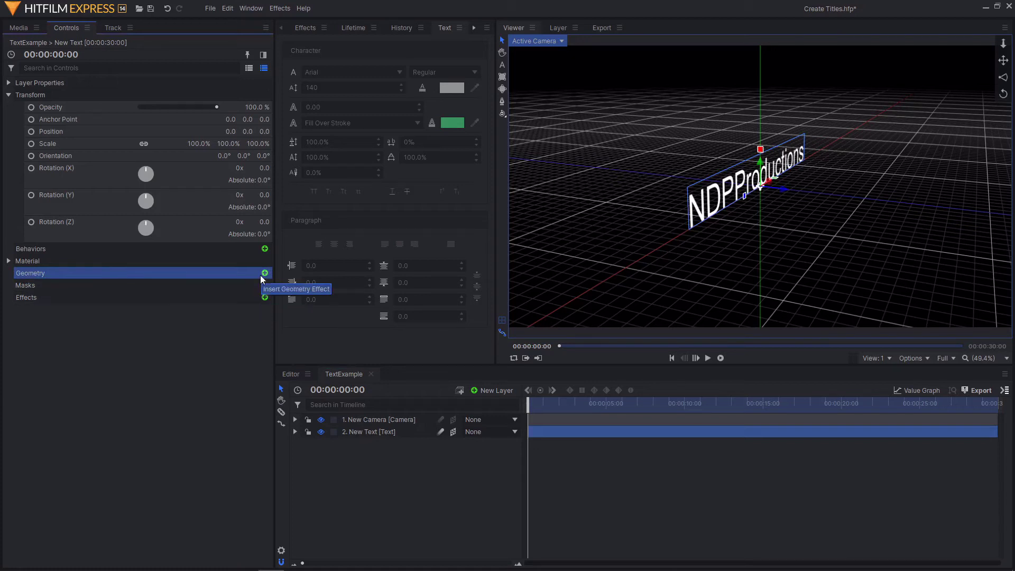
# Add the Extrude add-on to the New Text layer's Geometry group.
pyautogui.click(372, 418)
pyautogui.click(372, 431)
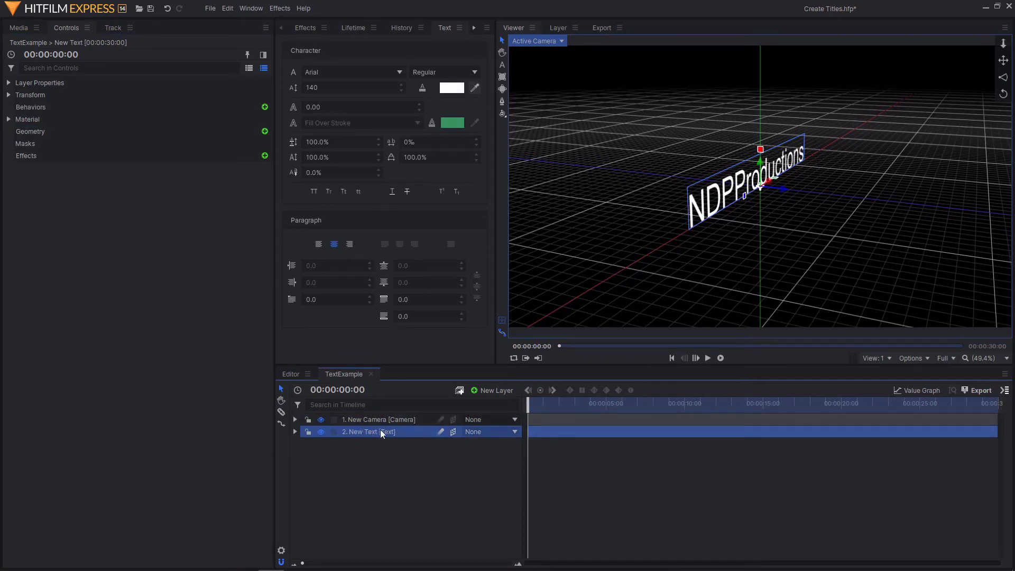
pyautogui.click(74, 134)
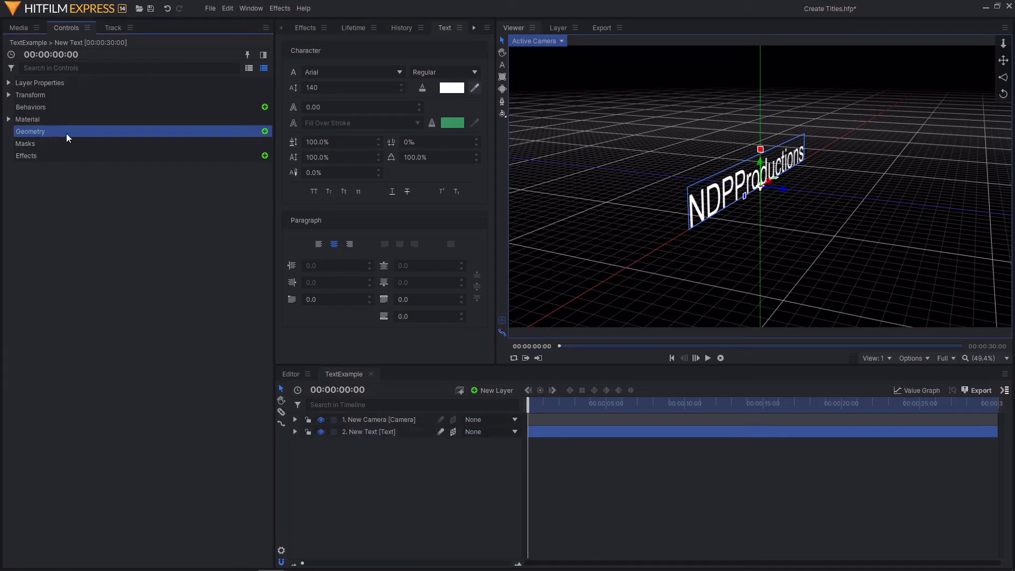
pyautogui.click(265, 131)
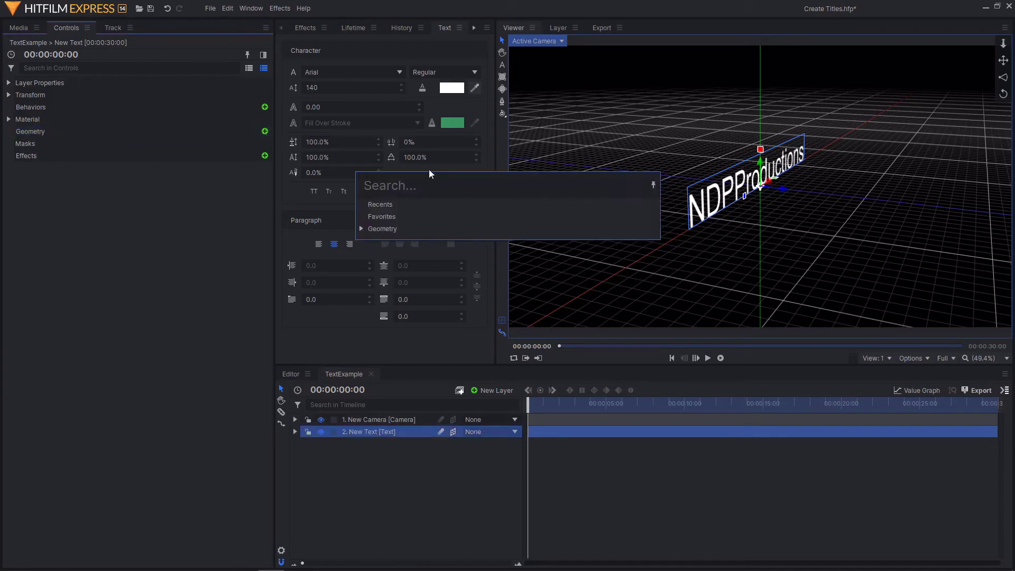
pyautogui.click(361, 228)
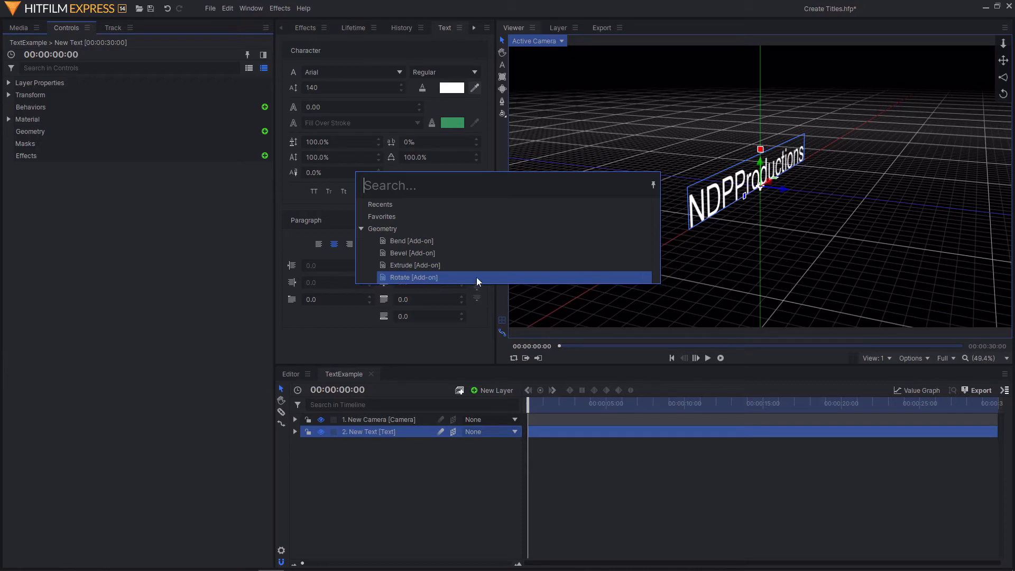
pyautogui.click(419, 266)
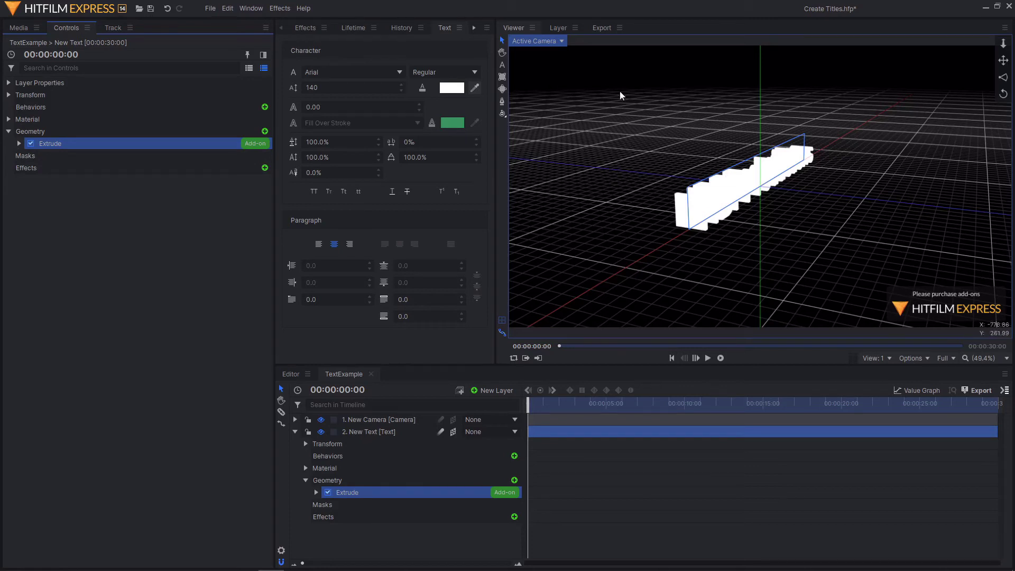
# Expand Extrude and set its depth to 25 px.
pyautogui.click(20, 144)
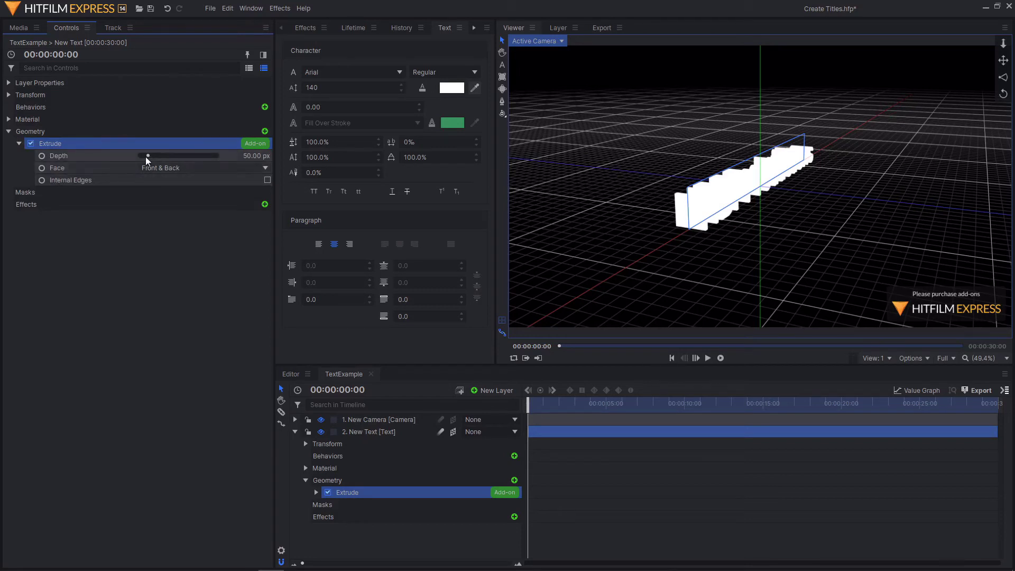
pyautogui.moveTo(145, 156)
pyautogui.mouseDown()
pyautogui.moveTo(160, 163)
pyautogui.moveTo(141, 160)
pyautogui.mouseUp()
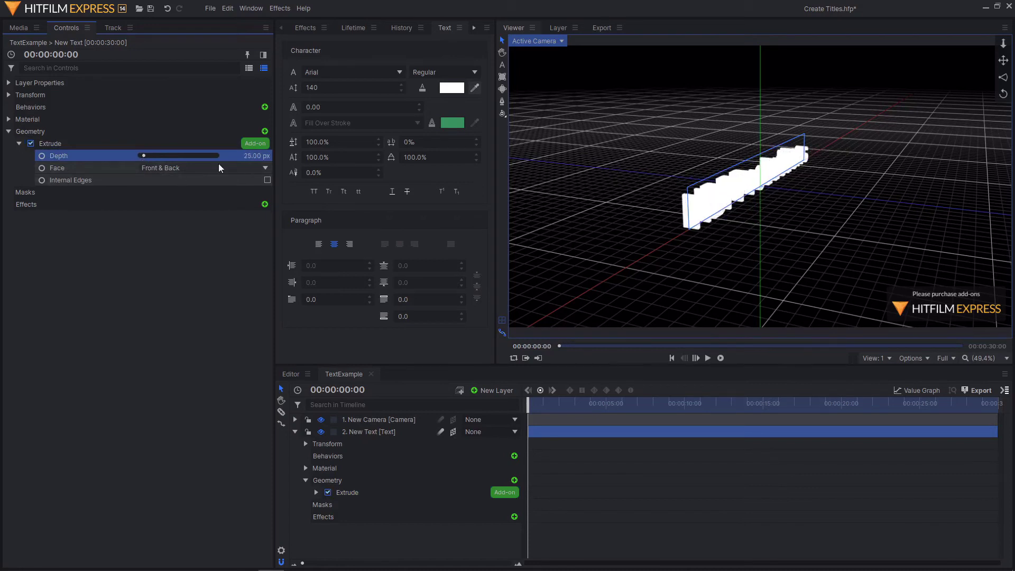
pyautogui.click(124, 176)
# Set the Extrude Face to Back after trying Front and Front & Back.
pyautogui.click(73, 164)
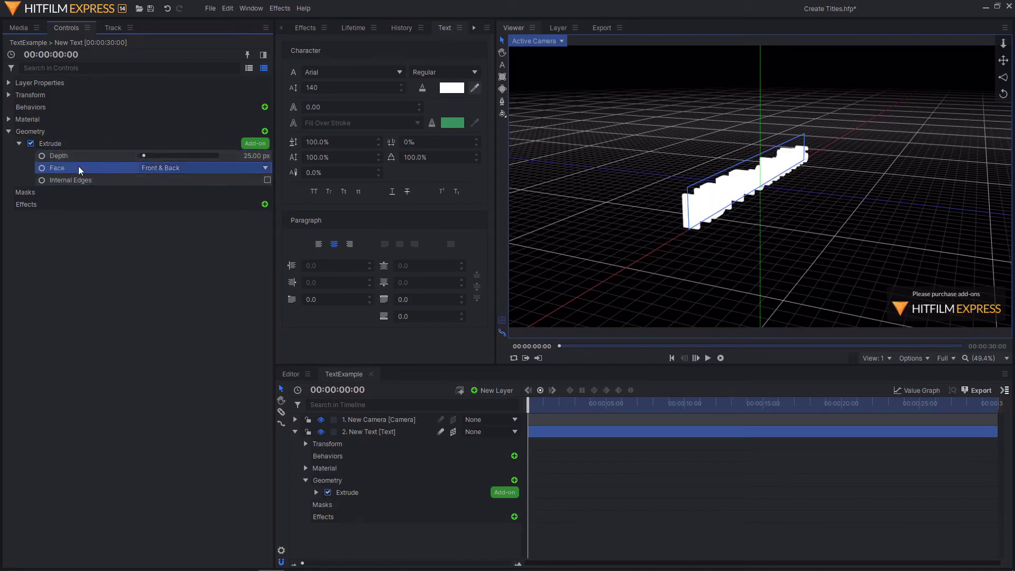
pyautogui.click(152, 170)
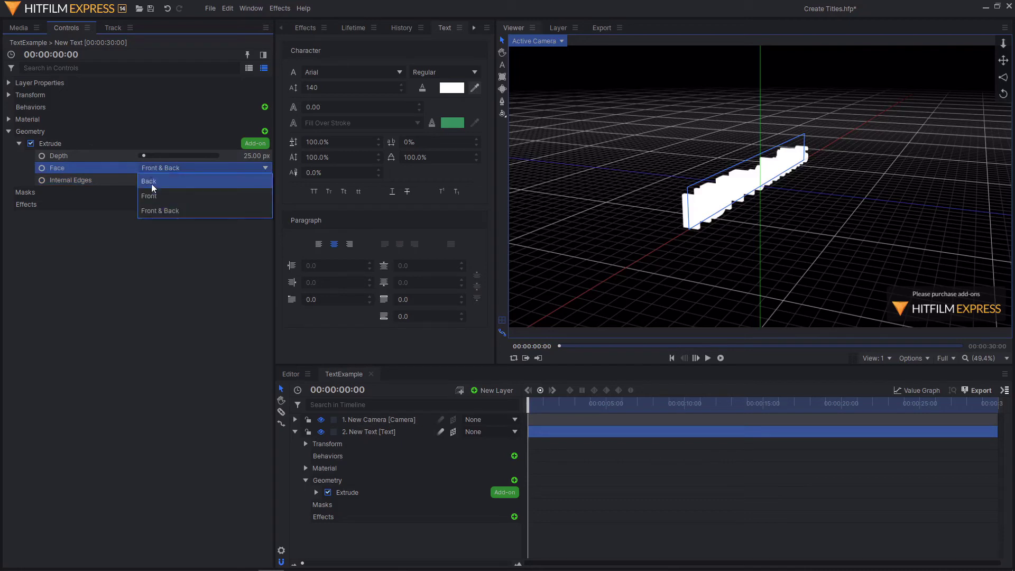
pyautogui.click(152, 191)
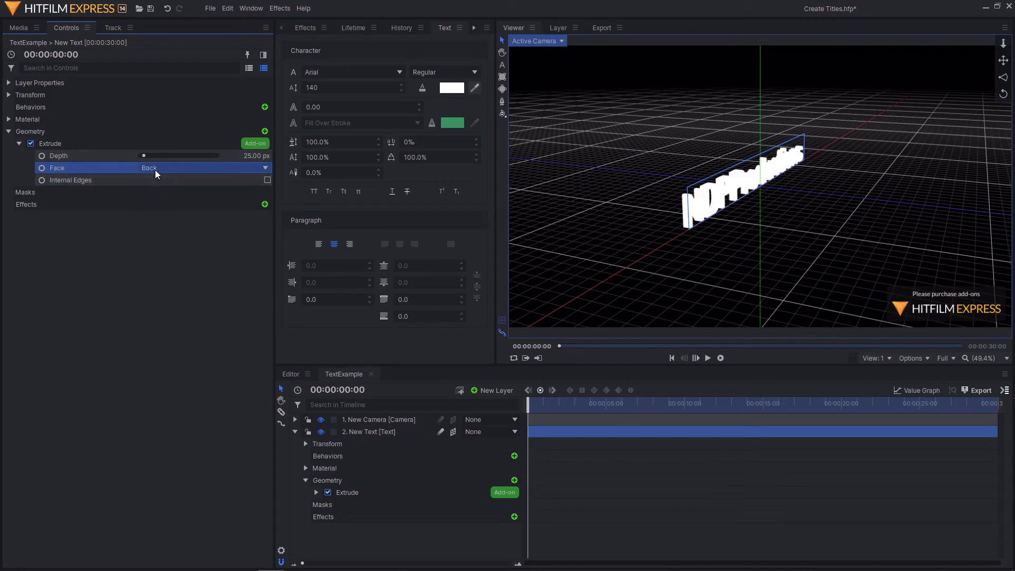
pyautogui.click(154, 170)
pyautogui.click(156, 191)
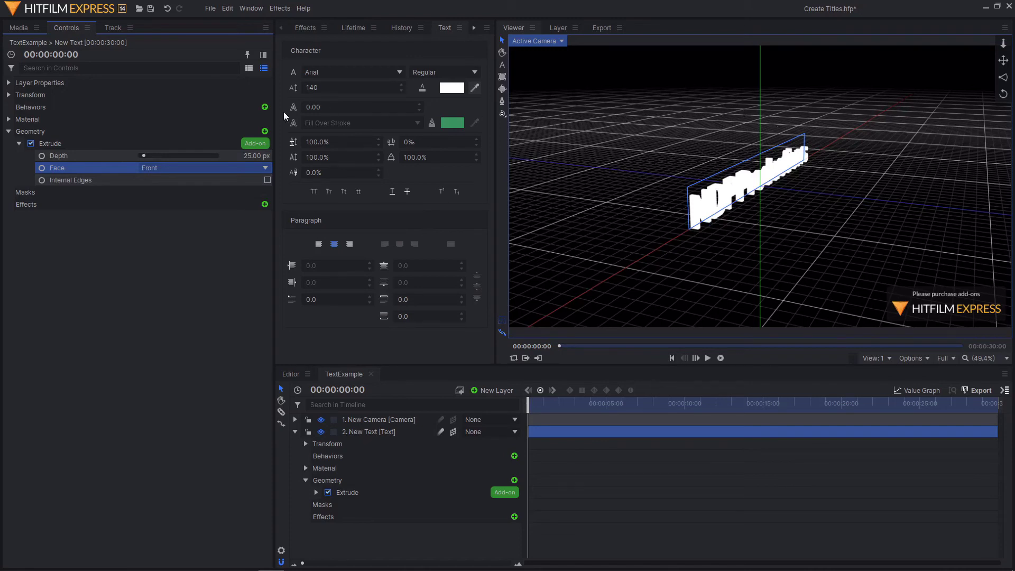
pyautogui.click(255, 170)
pyautogui.click(225, 212)
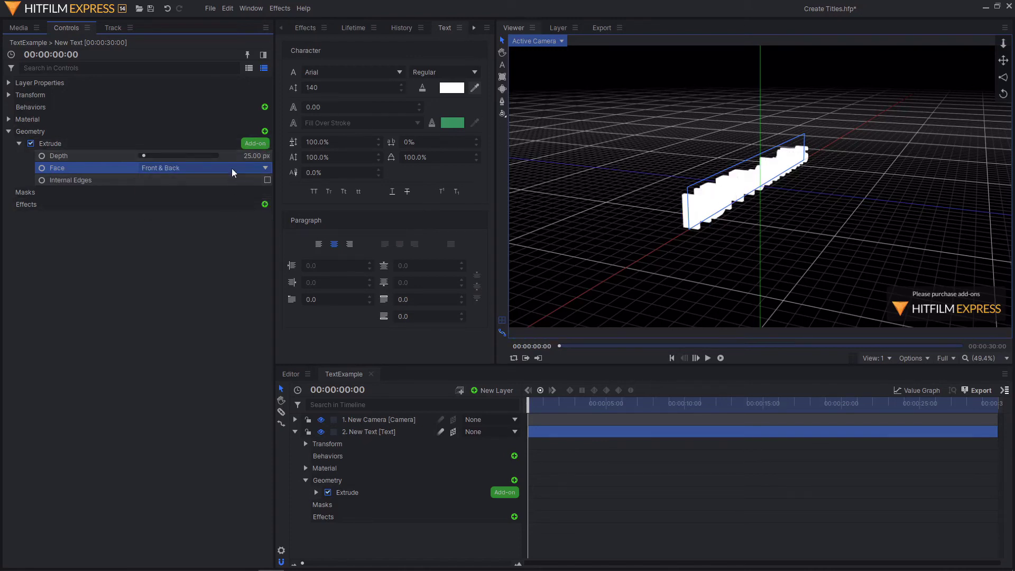
pyautogui.click(233, 166)
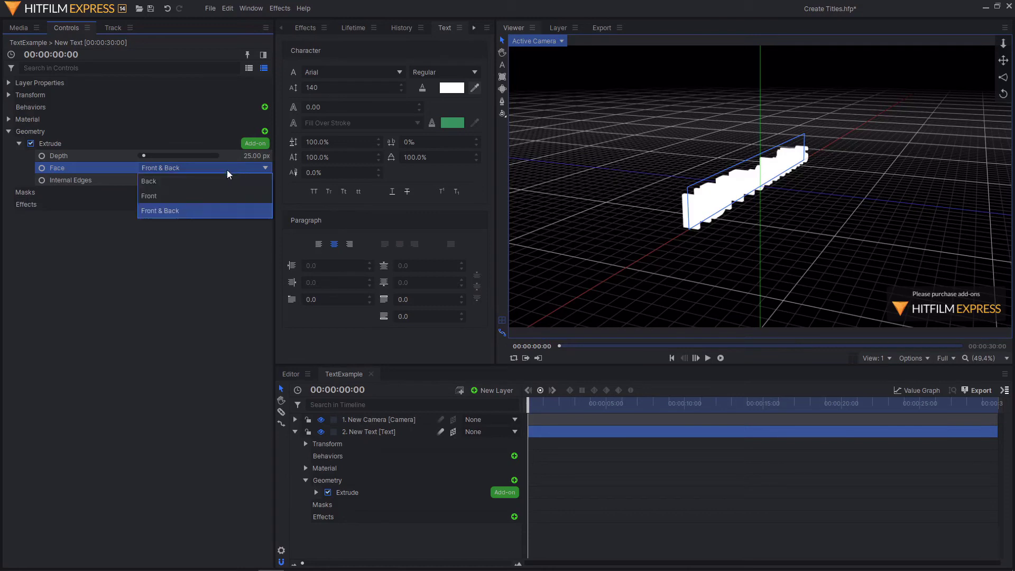
pyautogui.click(219, 176)
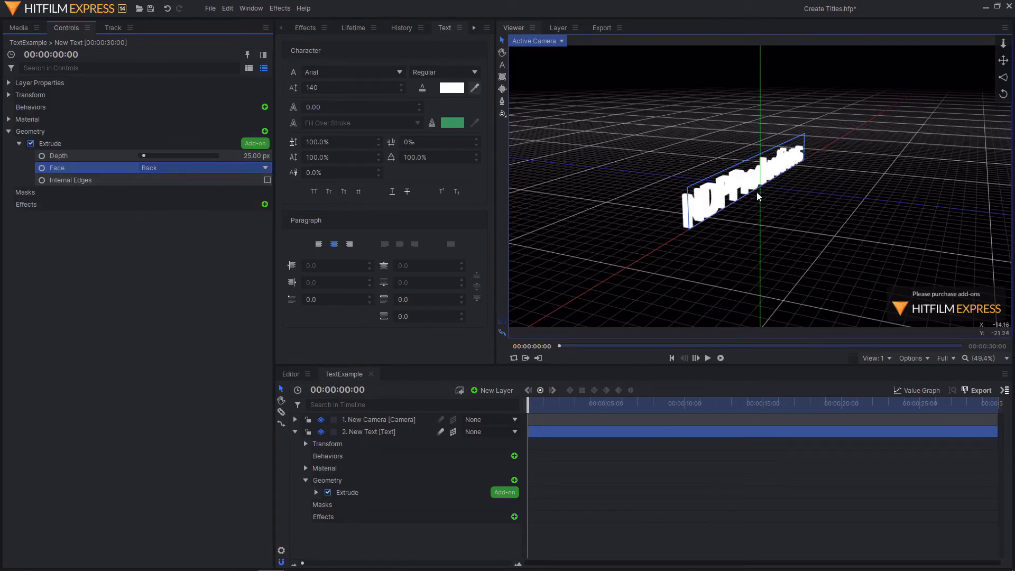
pyautogui.click(166, 168)
pyautogui.click(158, 196)
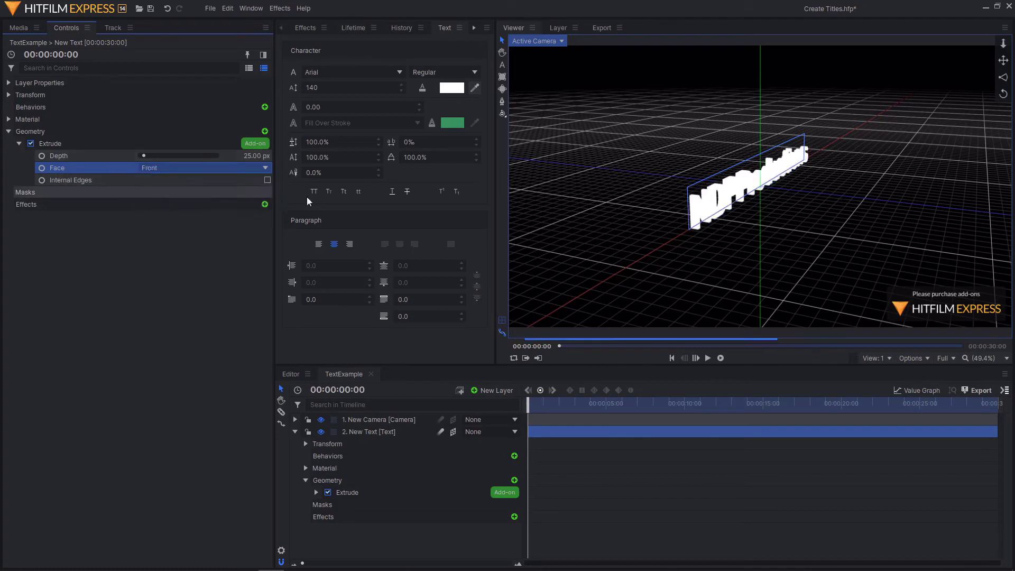
pyautogui.click(185, 167)
pyautogui.click(214, 183)
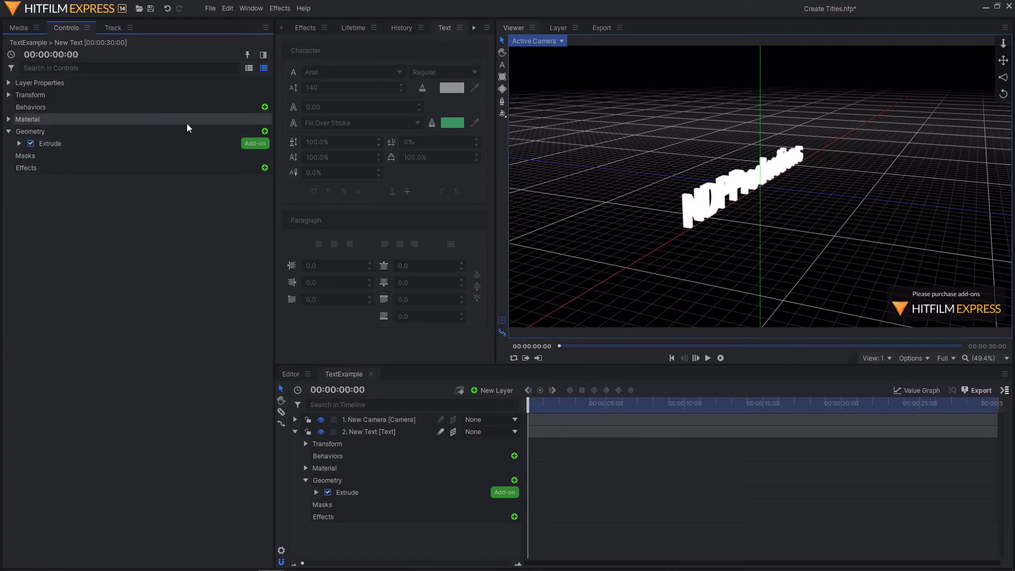
# Add a Bend add-on to the title and set its angle to 170.8°.
pyautogui.click(266, 131)
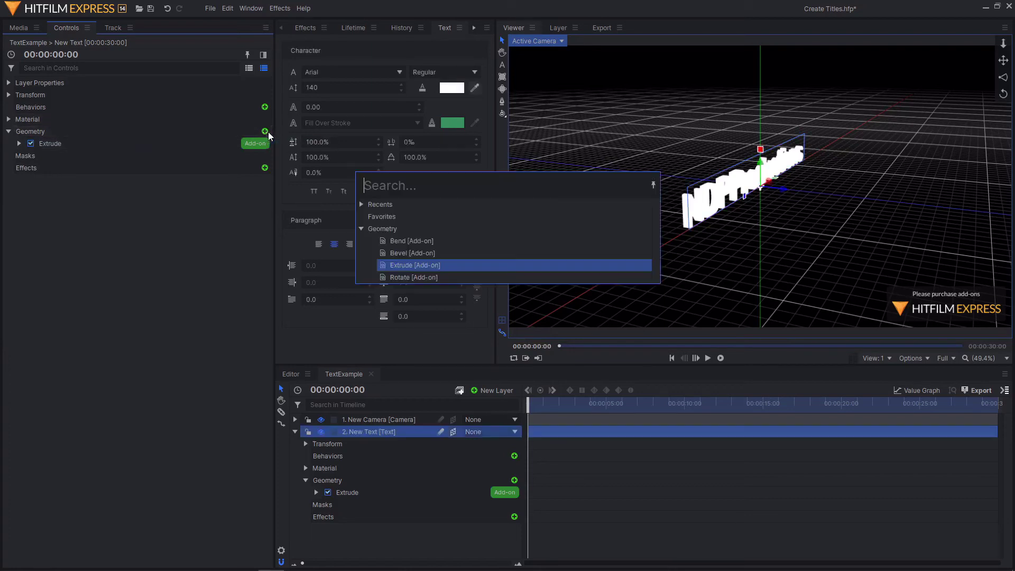
pyautogui.click(410, 240)
pyautogui.click(22, 157)
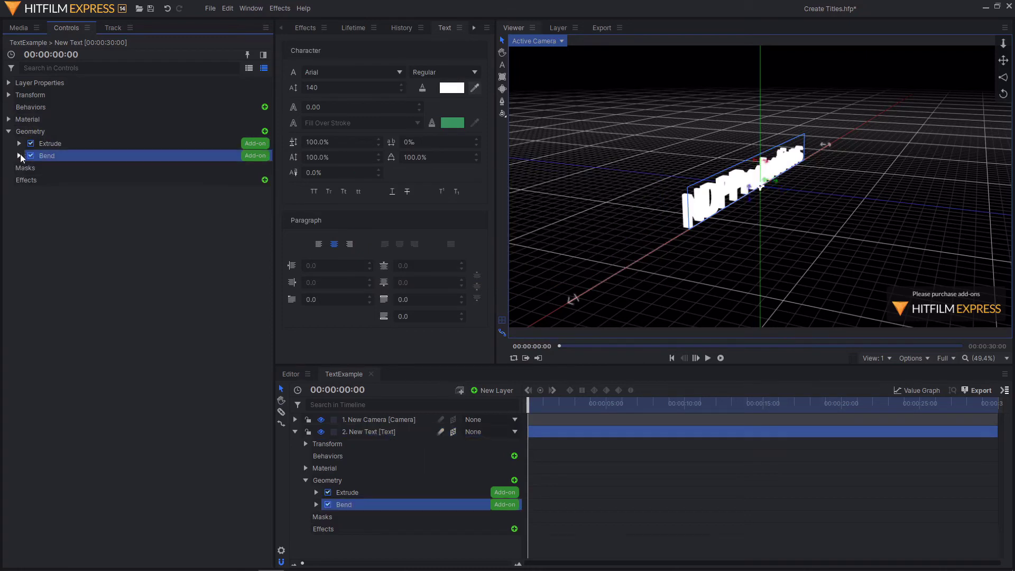
pyautogui.click(19, 155)
pyautogui.click(165, 221)
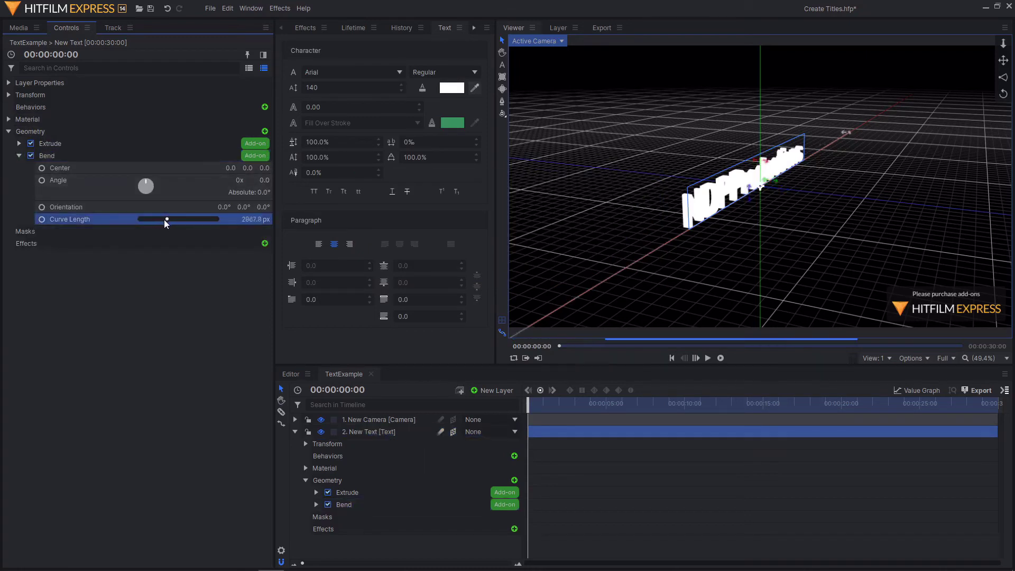
pyautogui.moveTo(846, 131); pyautogui.dragTo(657, 120)
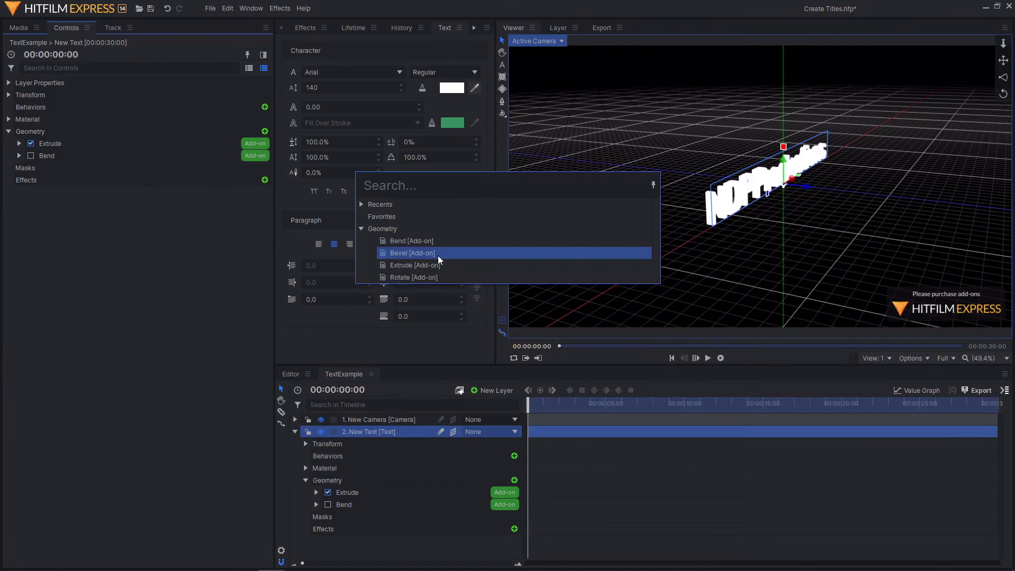
# Add a Bevel to the text's geometry, then add a light layer and shift it right.
pyautogui.click(438, 255)
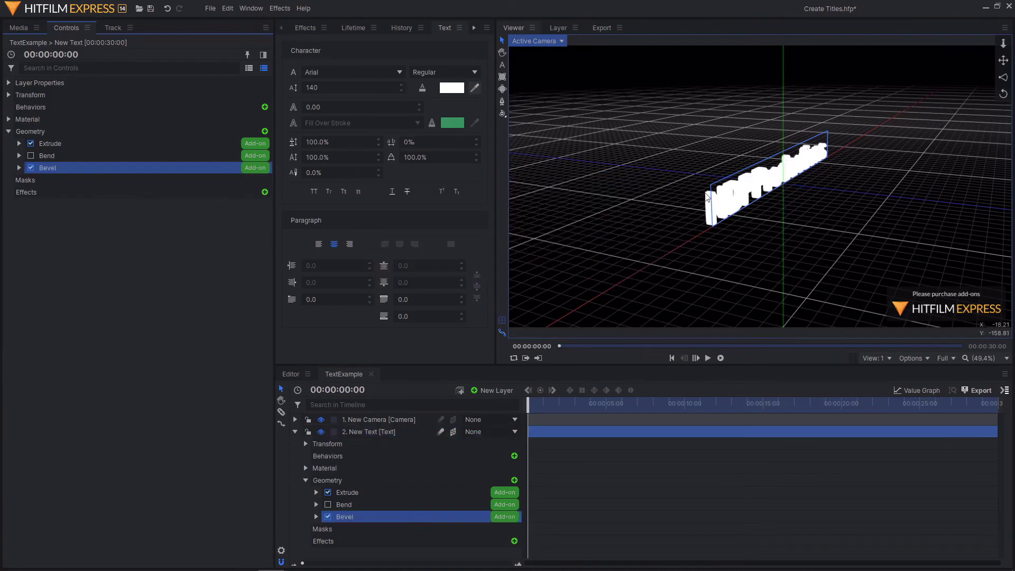
pyautogui.moveTo(822, 207); pyautogui.dragTo(756, 206)
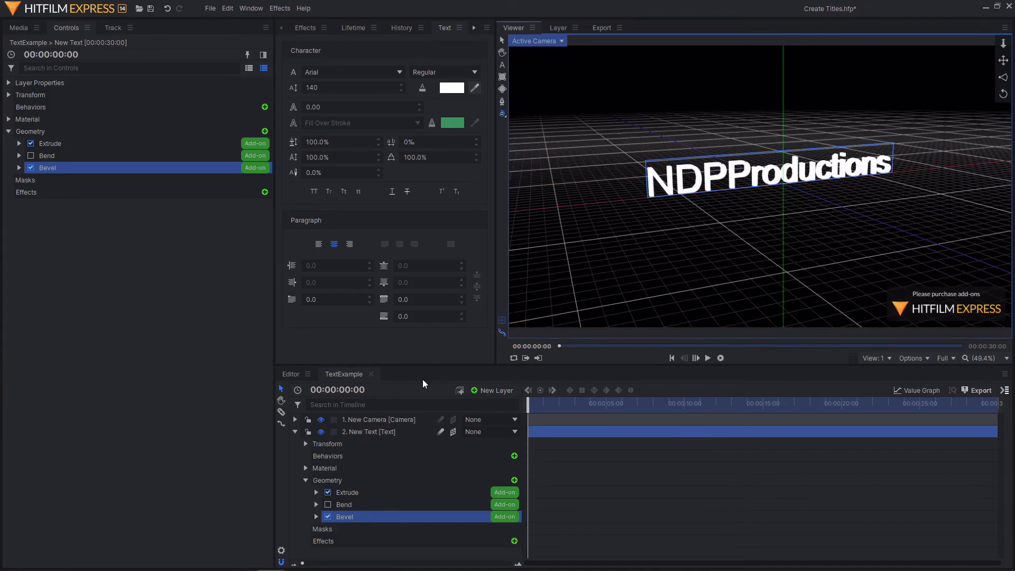
pyautogui.click(403, 432)
pyautogui.click(497, 390)
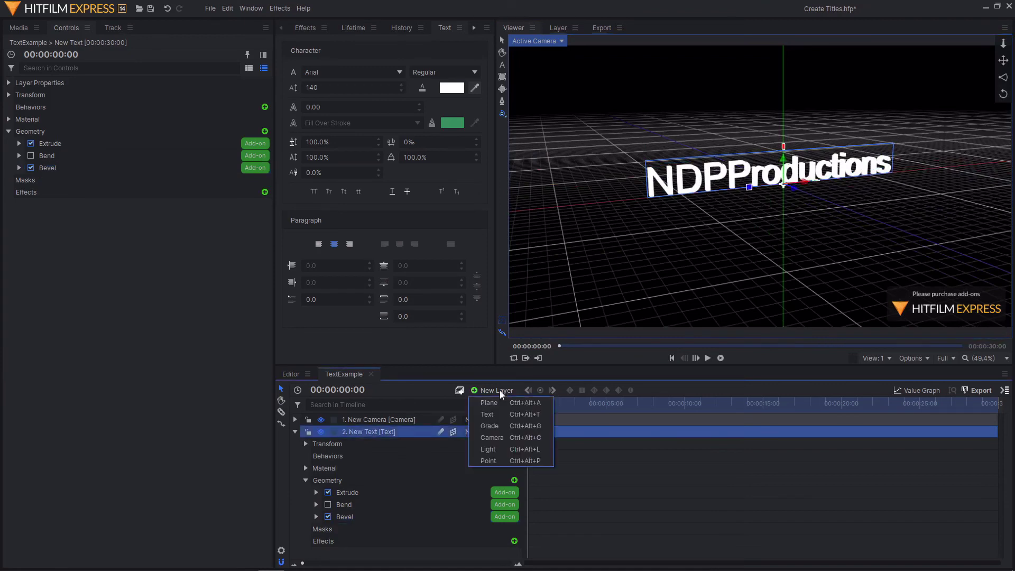
pyautogui.click(501, 451)
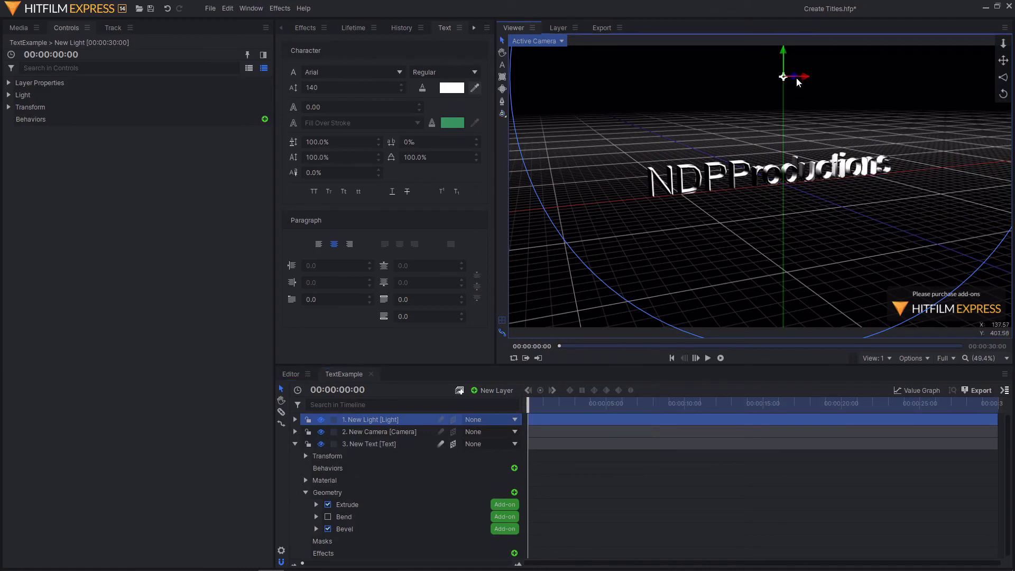
pyautogui.moveTo(797, 81); pyautogui.dragTo(827, 80)
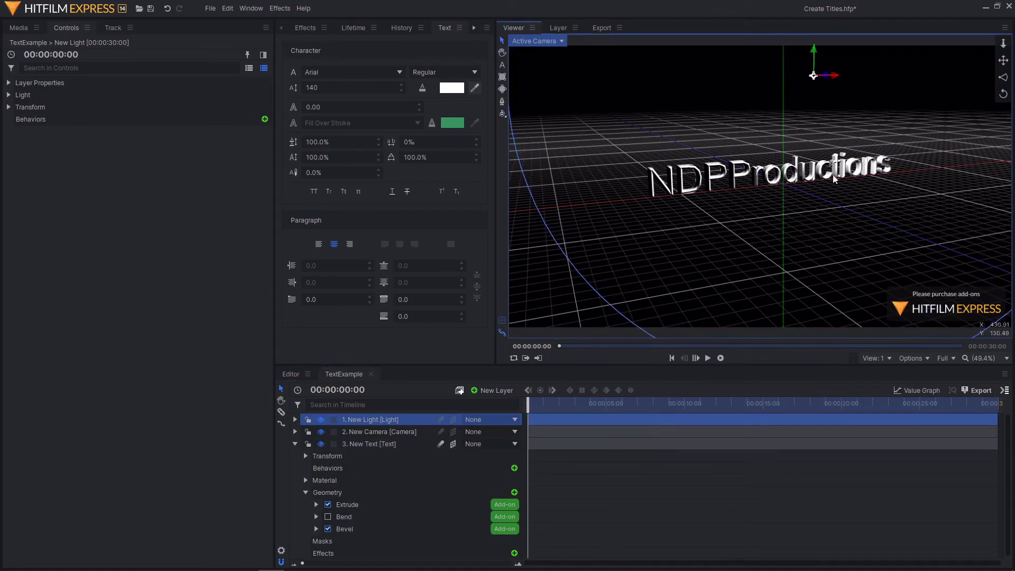
# Set the text's Bevel Expansion to a negative value.
pyautogui.click(9, 96)
pyautogui.click(382, 455)
pyautogui.click(370, 492)
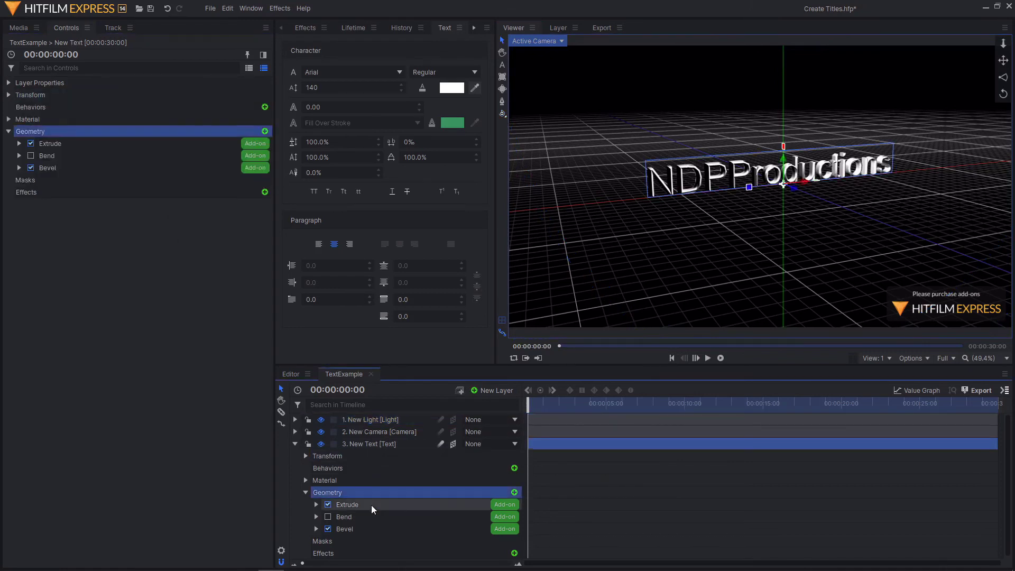
pyautogui.click(371, 505)
pyautogui.click(368, 528)
pyautogui.click(19, 168)
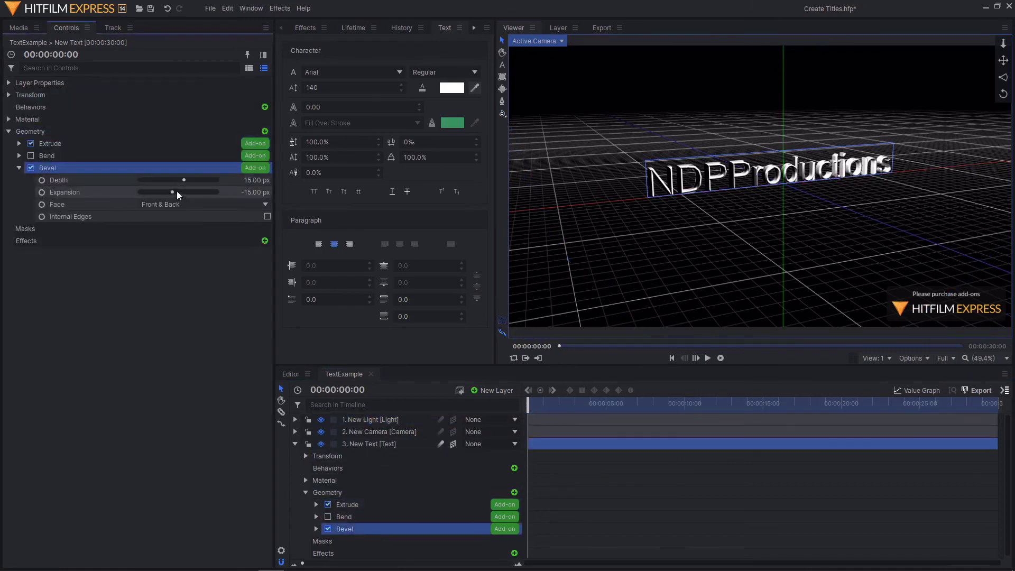
pyautogui.moveTo(173, 192); pyautogui.dragTo(175, 192)
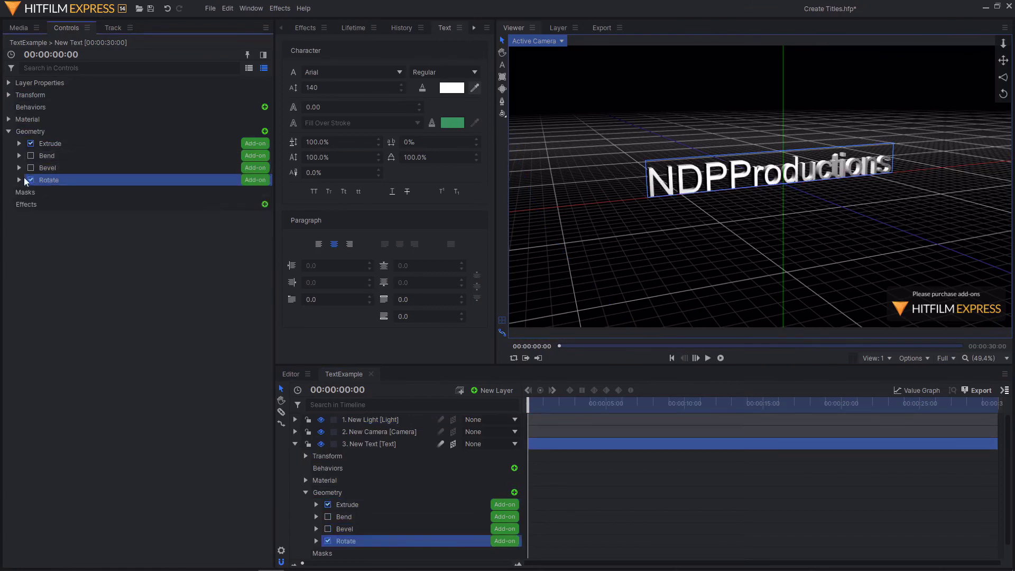
# Add a Rotate geometry to the NDPProductions text, tilted X 59°, Y 41°, Z 33°.
pyautogui.click(19, 180)
pyautogui.click(260, 190)
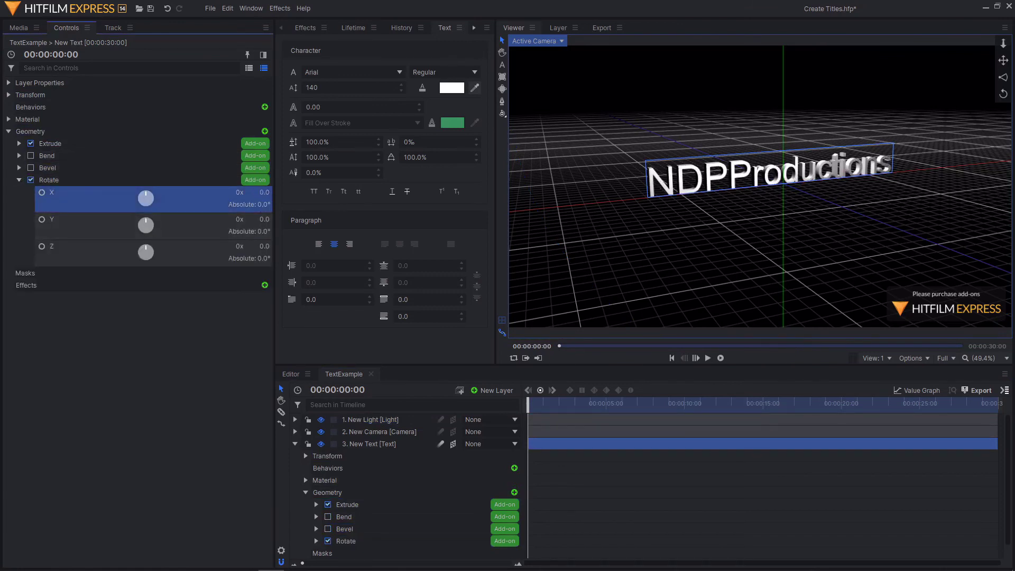
pyautogui.moveTo(259, 192); pyautogui.dragTo(277, 246)
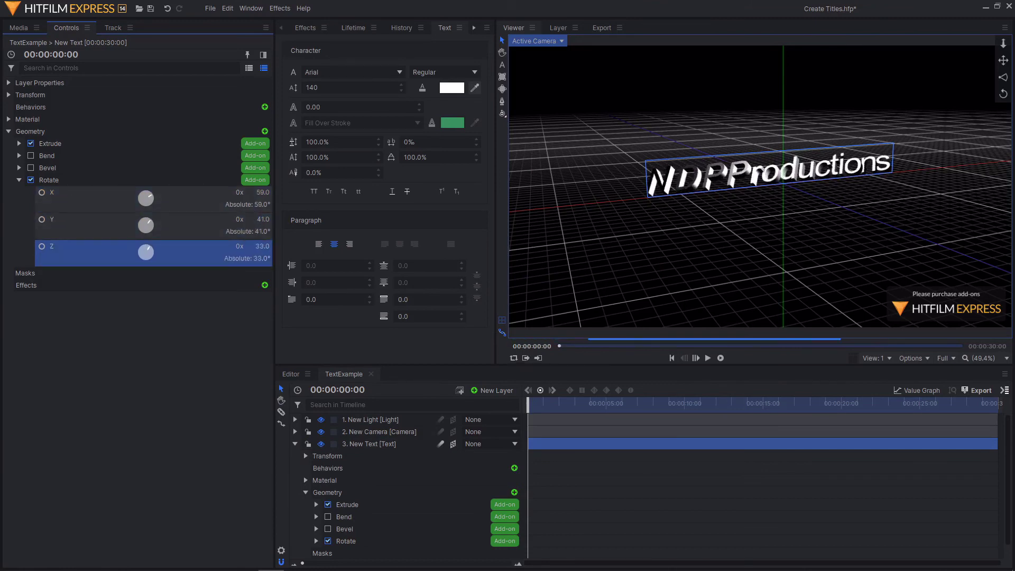
pyautogui.click(201, 333)
pyautogui.click(78, 181)
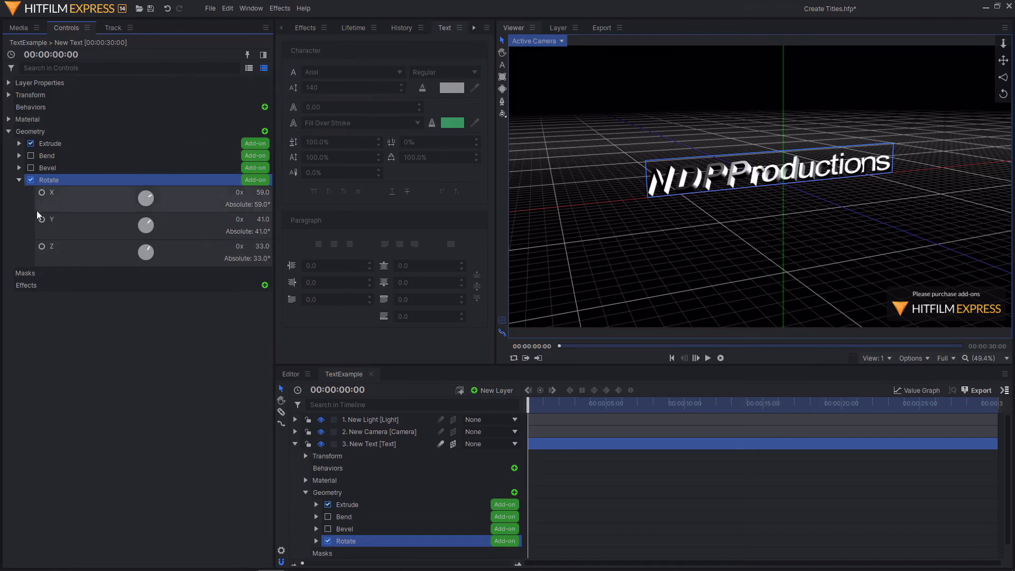
pyautogui.moveTo(134, 258); pyautogui.dragTo(68, 132)
pyautogui.click(80, 192)
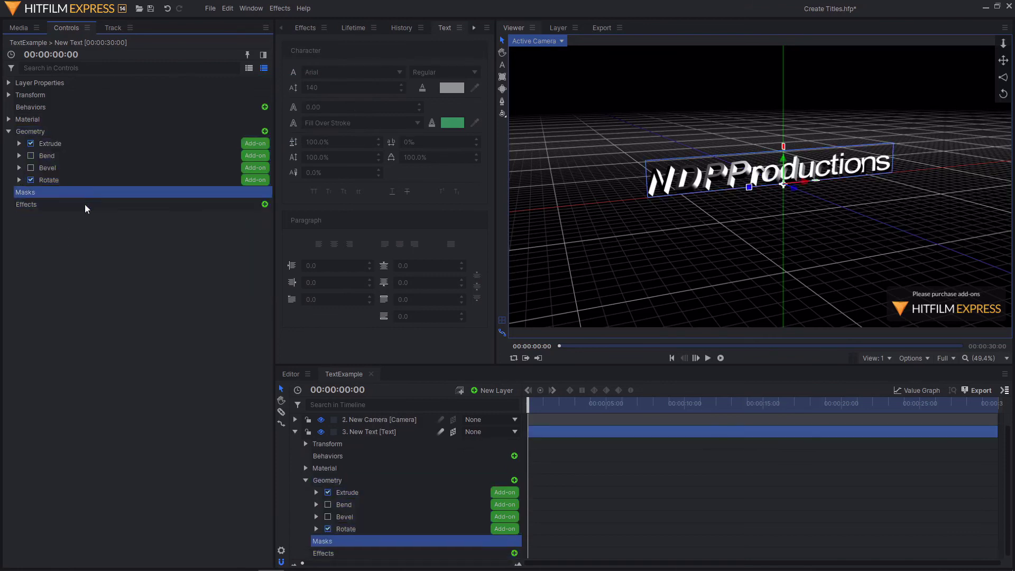
pyautogui.click(65, 180)
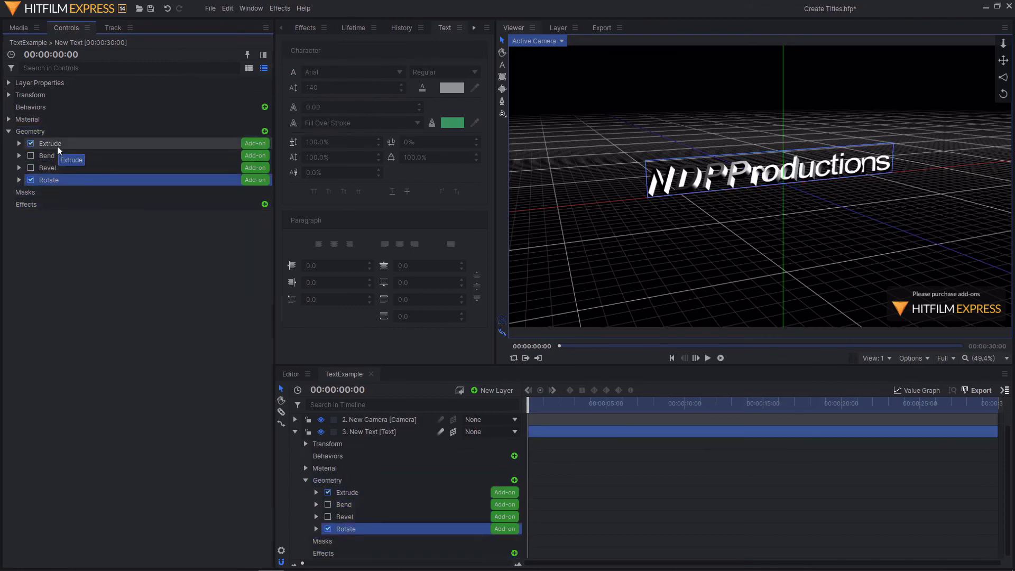
# Delete the Extrude-to-Rotate geometry entries and move the light to the right of the text.
pyautogui.keyDown('shift'); pyautogui.click(57, 145); pyautogui.keyUp('shift')
pyautogui.press('Delete')
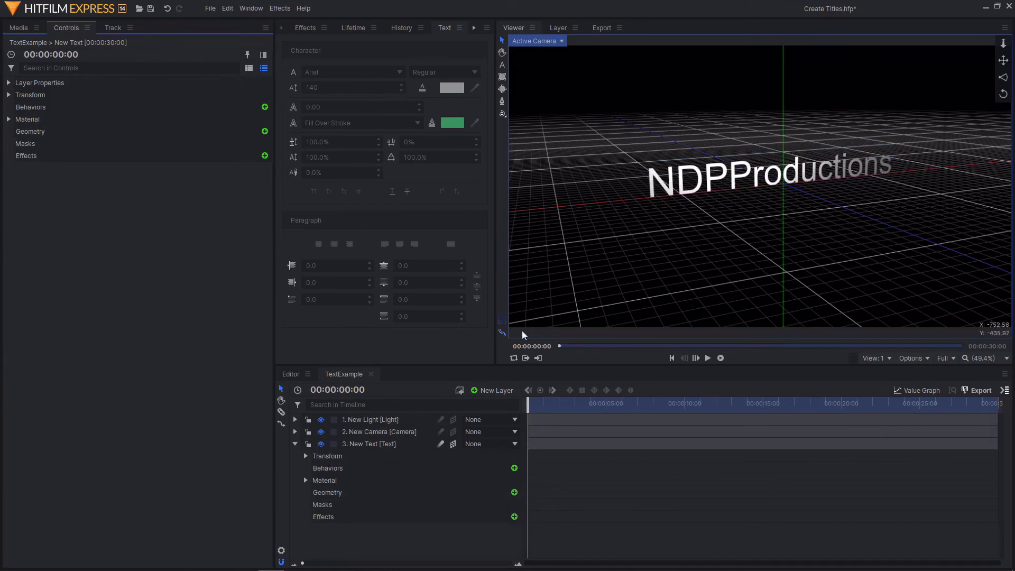
pyautogui.click(386, 419)
pyautogui.moveTo(808, 82); pyautogui.dragTo(901, 154)
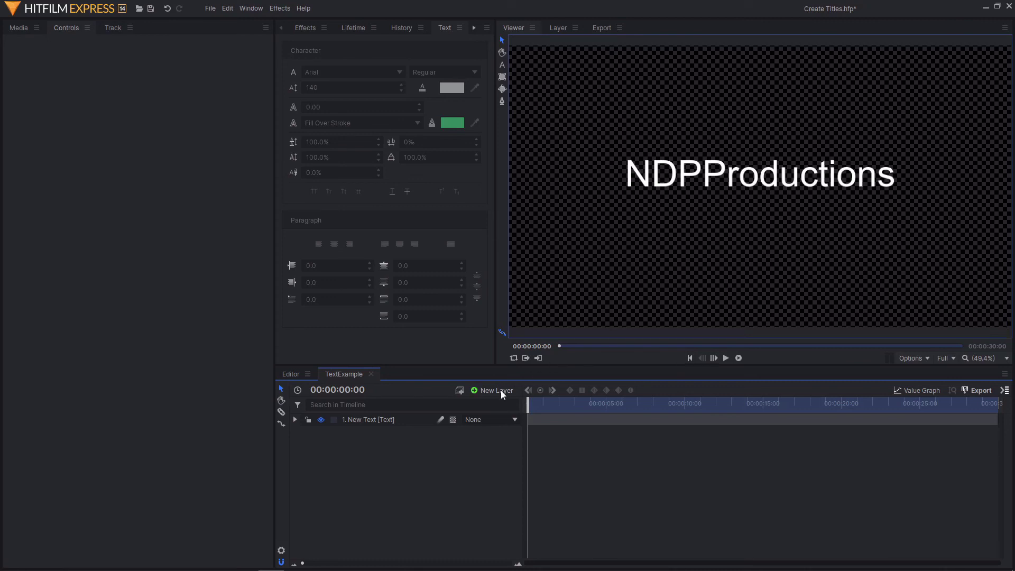
# Select the 1080p Title Safe Guide under Effects > Presets > 2D Effects.
pyautogui.click(299, 29)
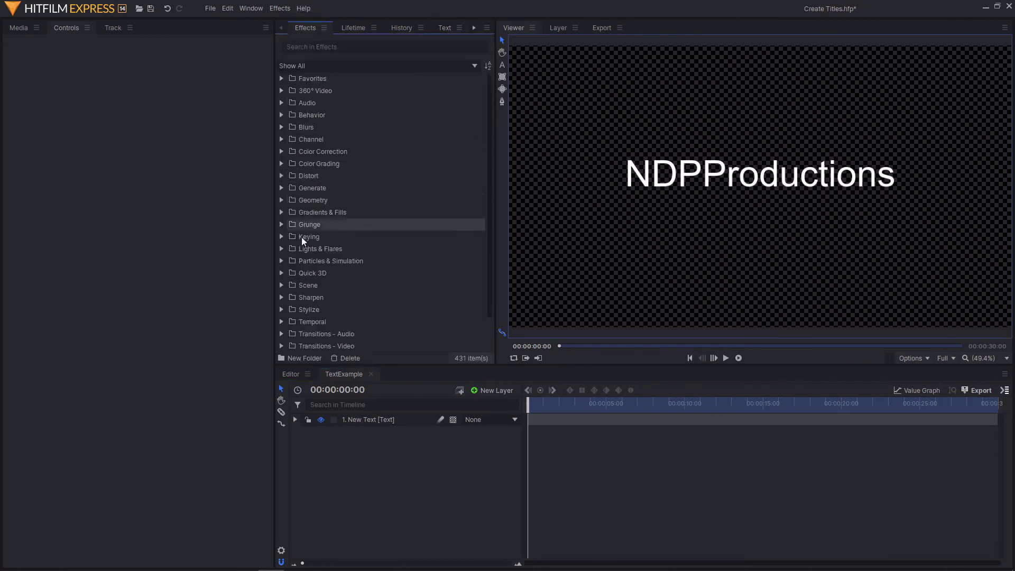
pyautogui.scroll(-1, 410, 185)
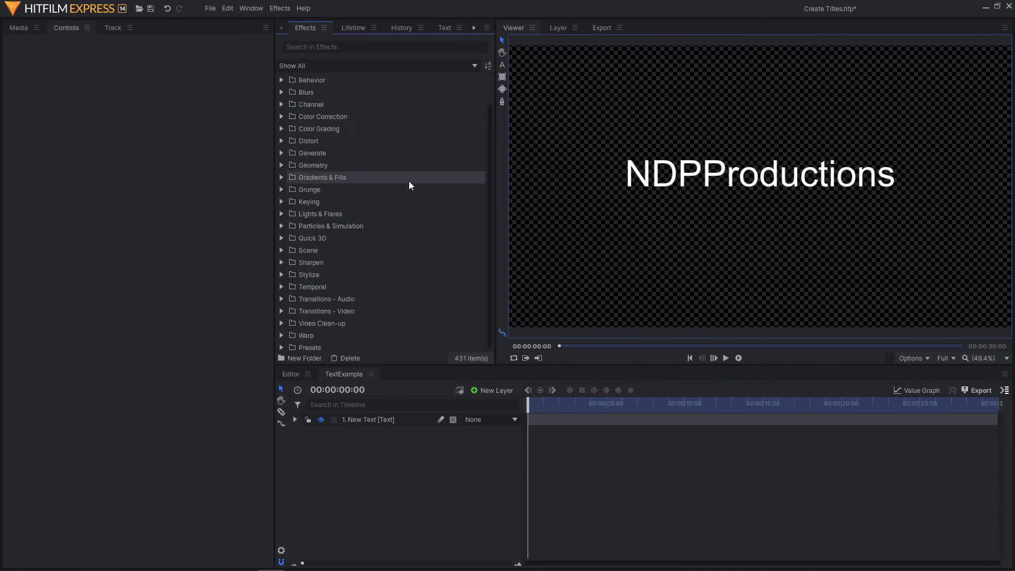
pyautogui.click(281, 345)
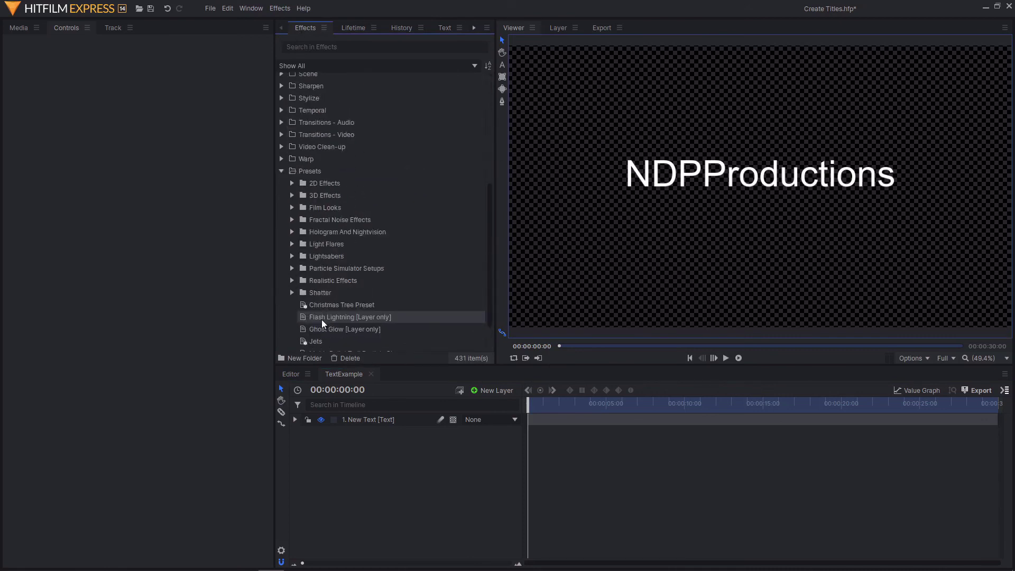
pyautogui.click(292, 148)
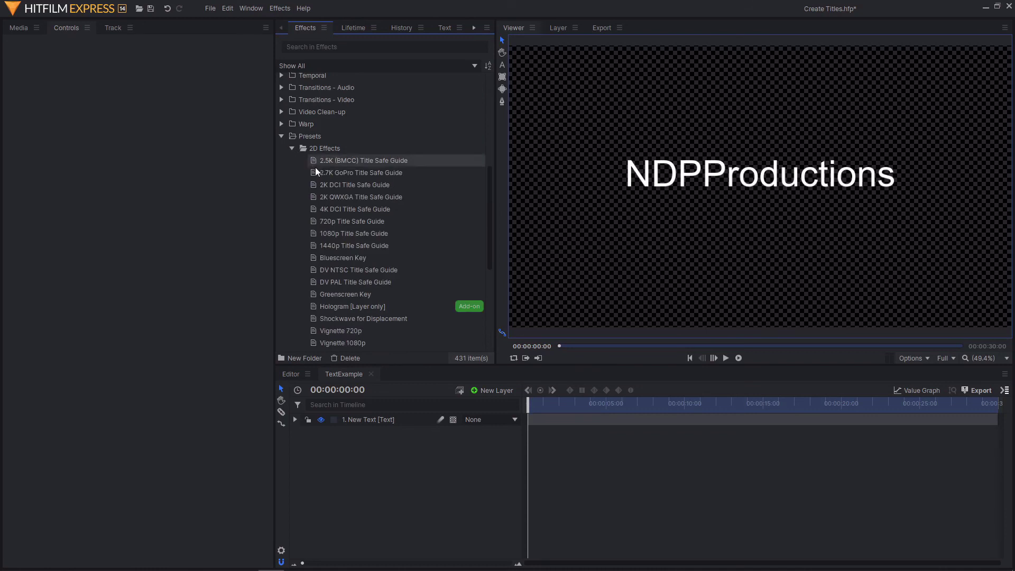
pyautogui.scroll(-1, 330, 175)
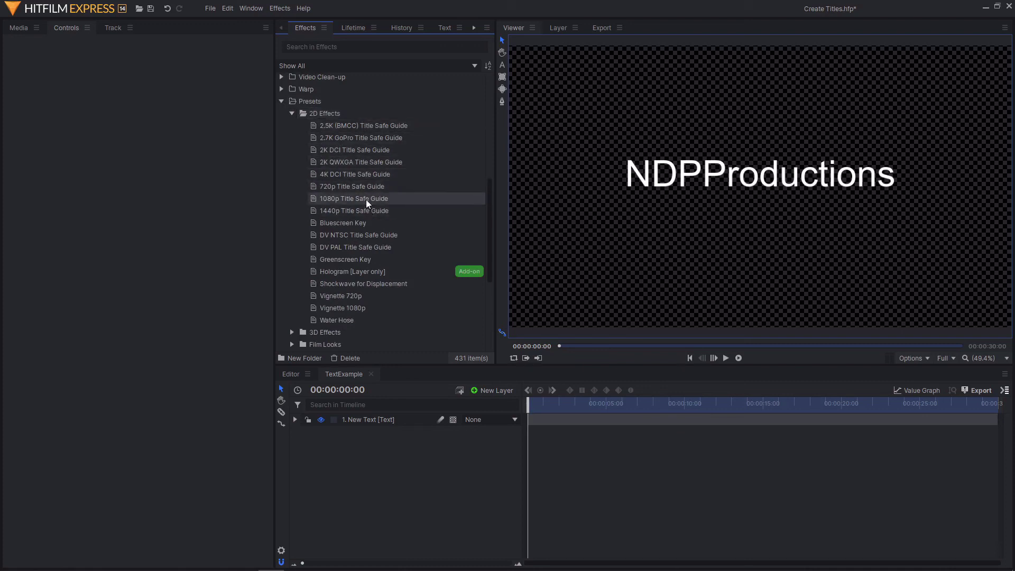
pyautogui.click(364, 128)
pyautogui.moveTo(346, 210)
pyautogui.mouseDown()
pyautogui.moveTo(341, 168)
pyautogui.moveTo(344, 203)
pyautogui.mouseUp()
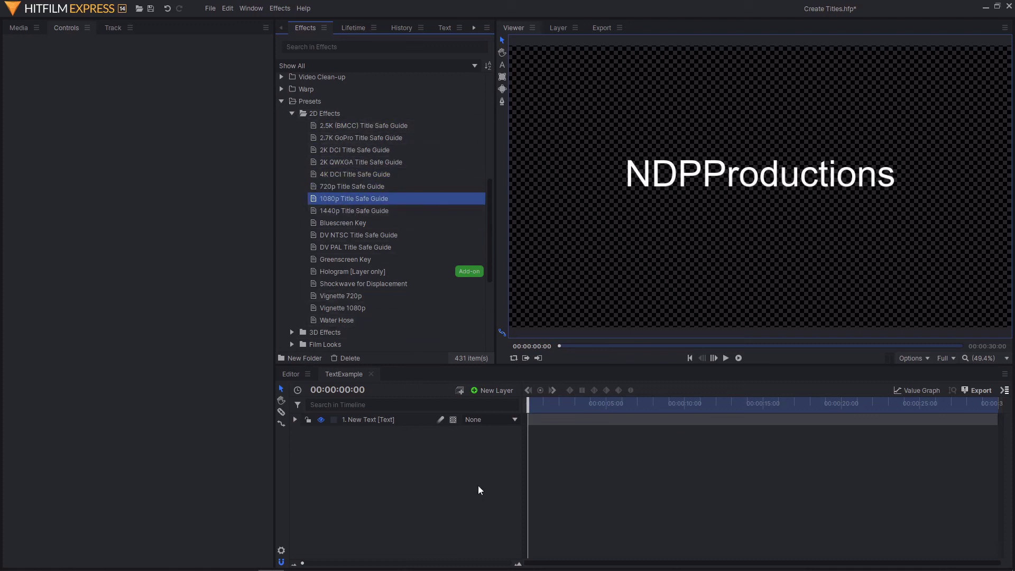
# Add a New Grade layer carrying the 1080p Title Safe Guide preset.
pyautogui.click(498, 392)
pyautogui.click(502, 425)
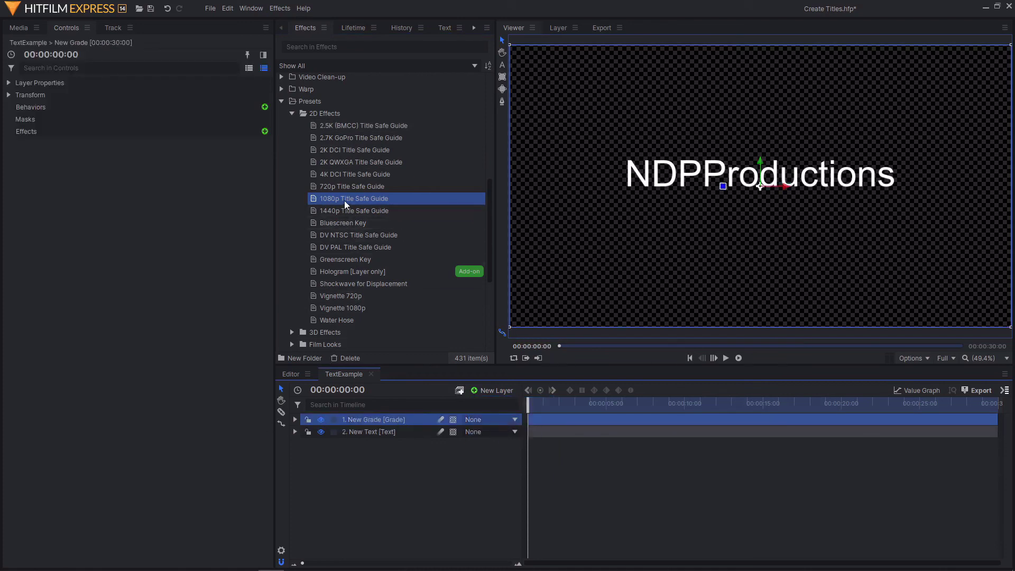
pyautogui.moveTo(345, 201); pyautogui.dragTo(400, 420)
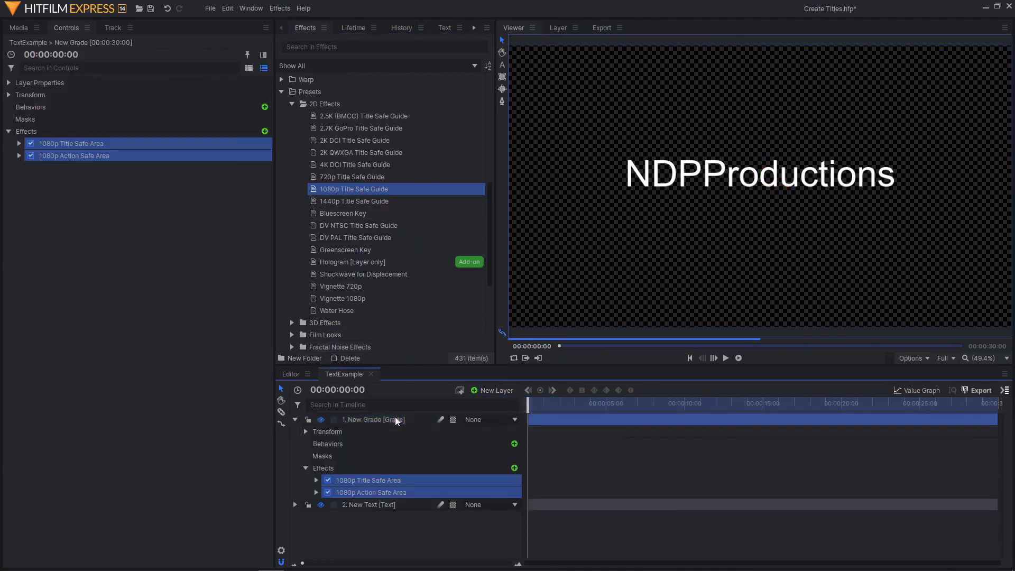
pyautogui.click(143, 404)
pyautogui.click(327, 419)
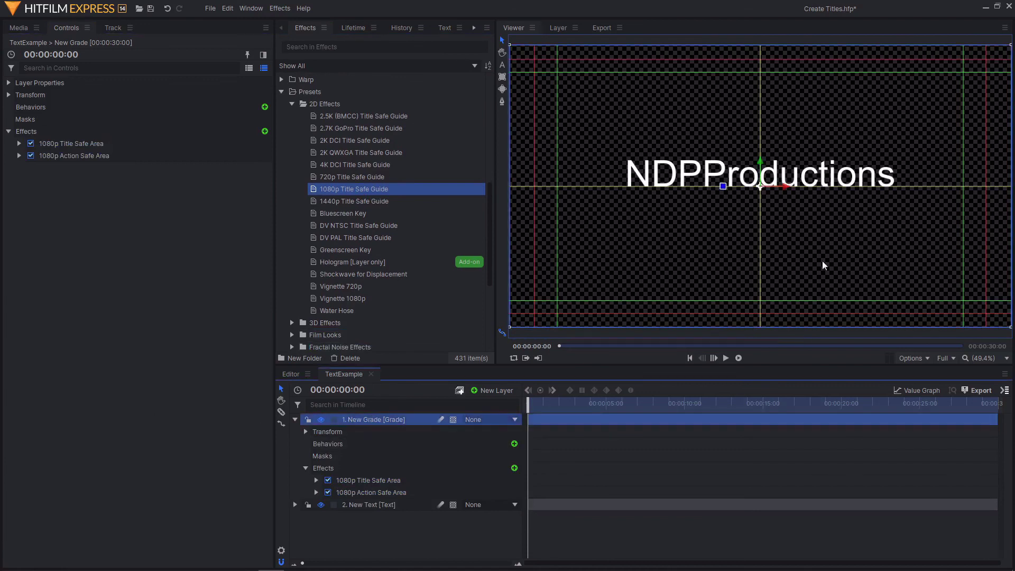
pyautogui.click(321, 419)
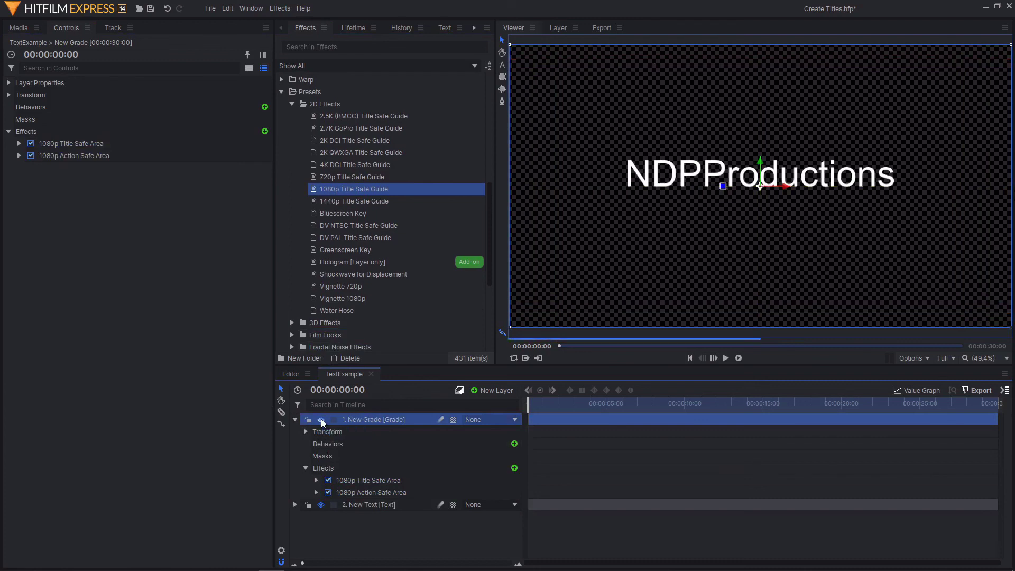
pyautogui.click(321, 419)
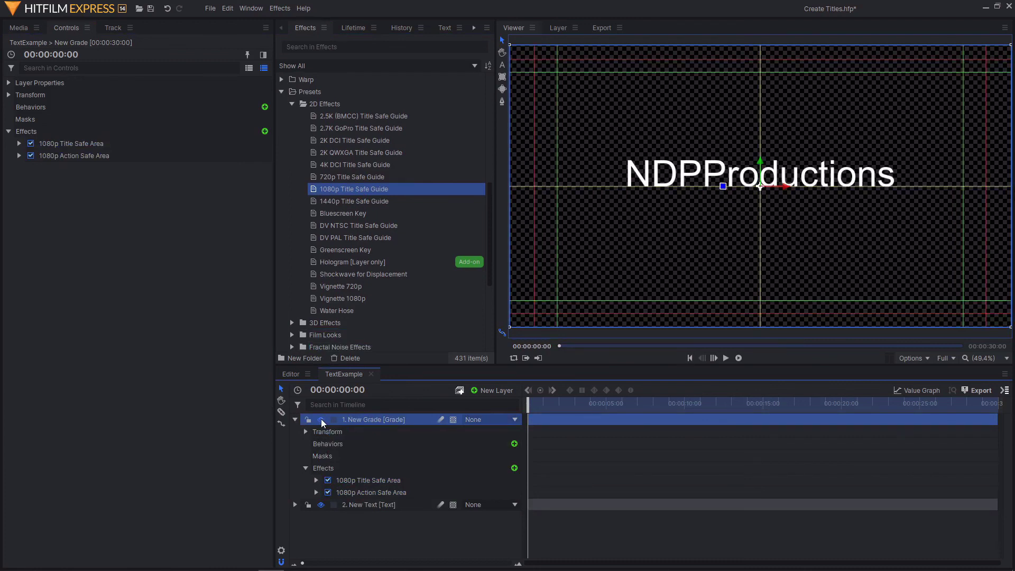
pyautogui.click(311, 468)
pyautogui.click(305, 467)
# Move the NDPProductions text slightly lower in frame.
pyautogui.click(373, 480)
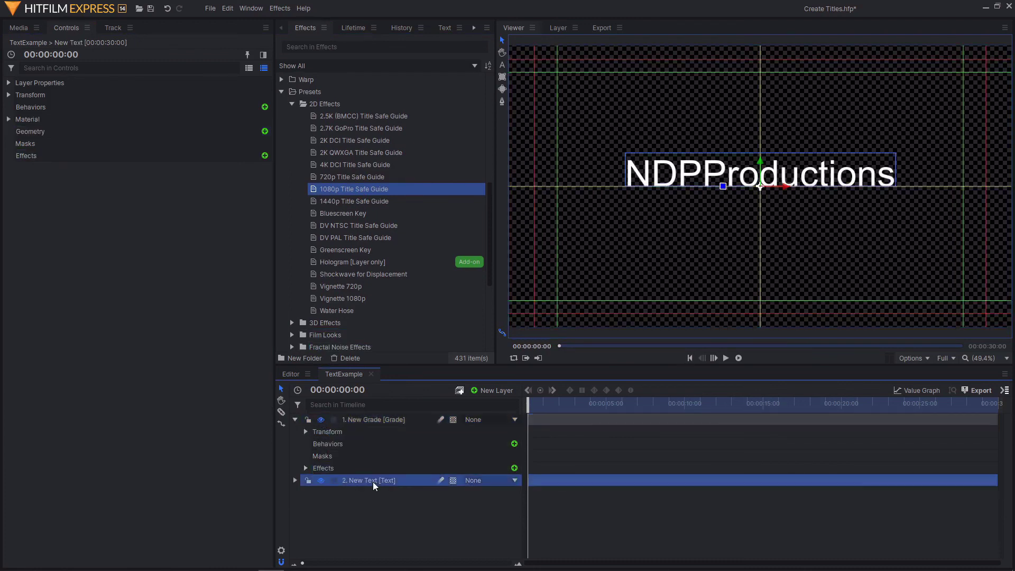
pyautogui.moveTo(763, 163); pyautogui.dragTo(762, 171)
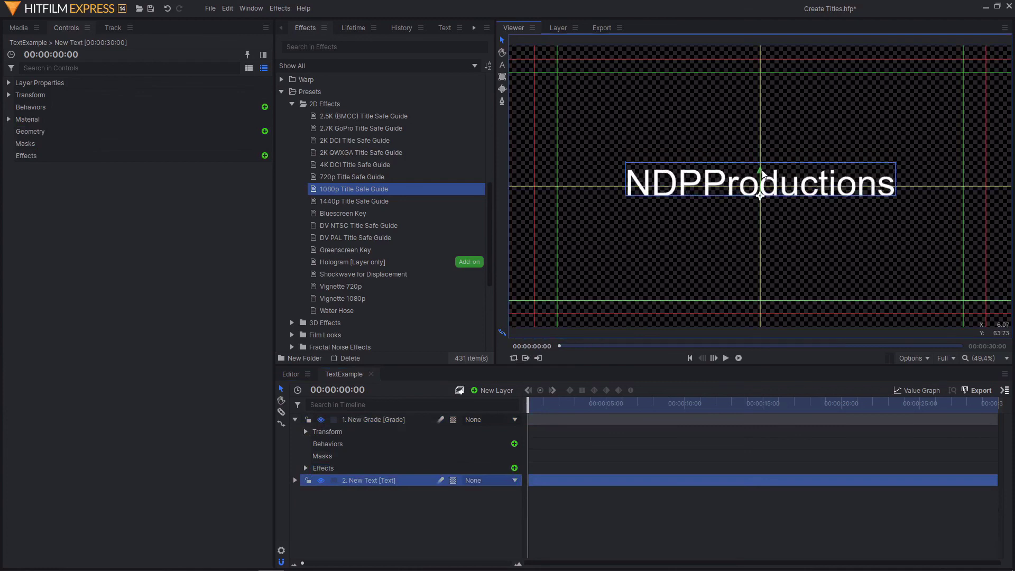
pyautogui.click(76, 325)
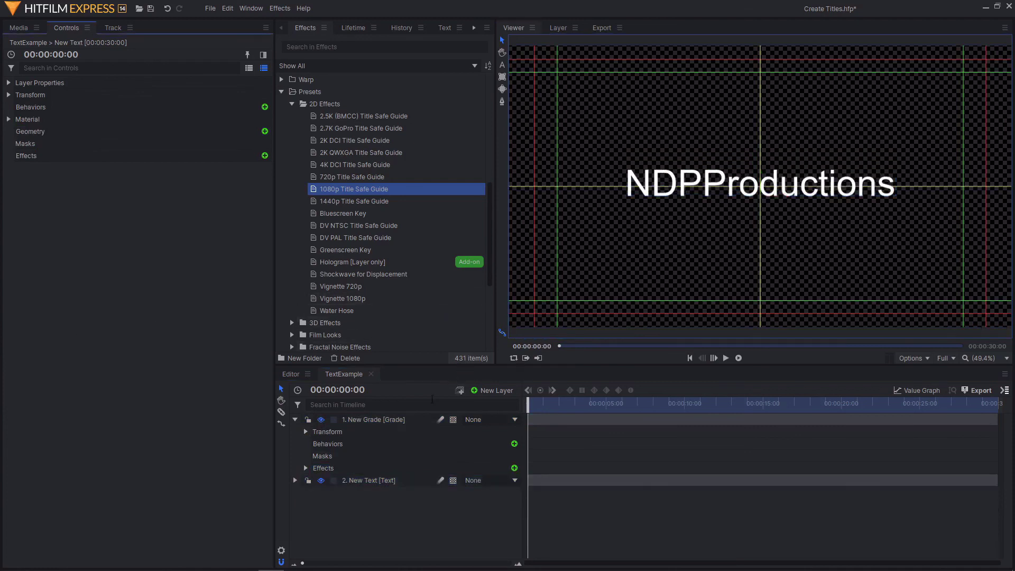
pyautogui.moveTo(417, 420); pyautogui.dragTo(391, 484)
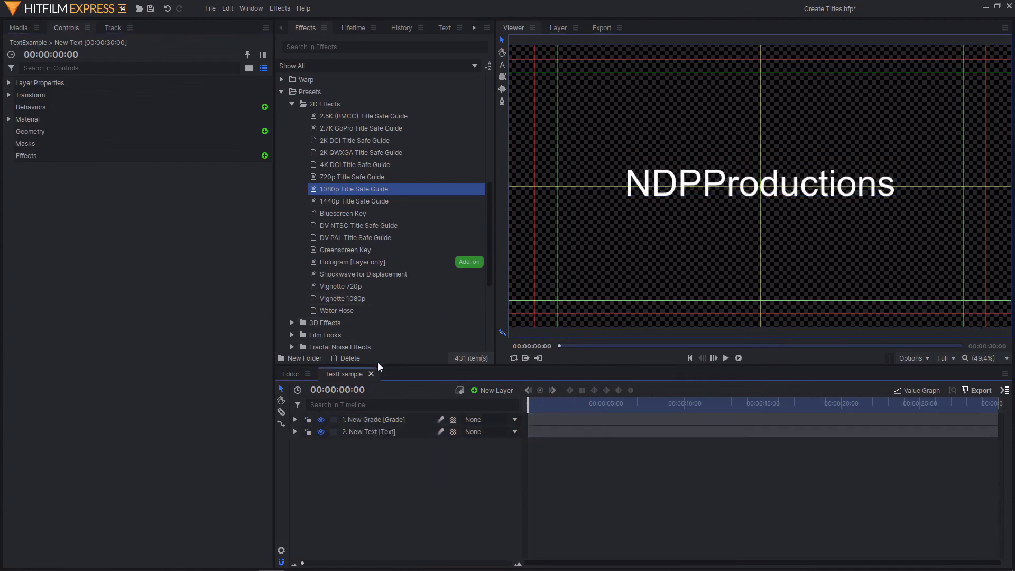